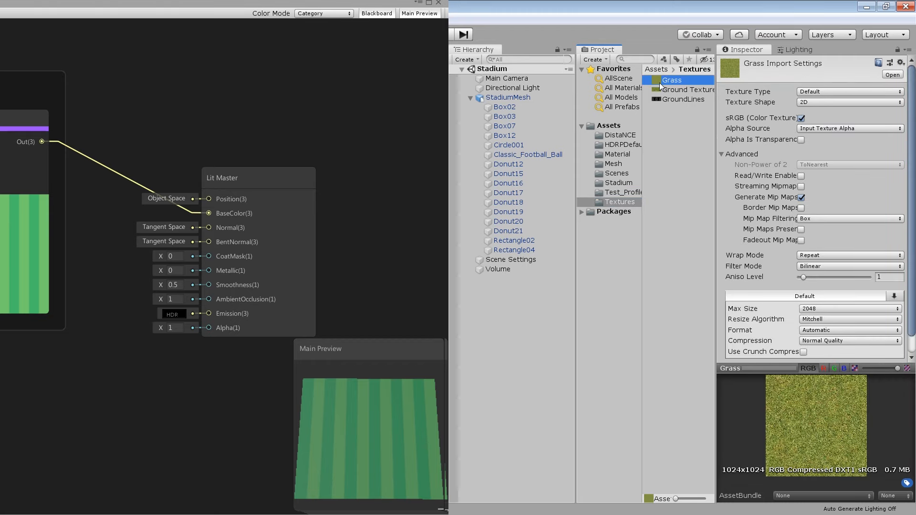
Step: Add the Grass texture to the Ground shader graph as a Sample Texture 2D node below the Stripes group
drag(659, 82, 137, 320)
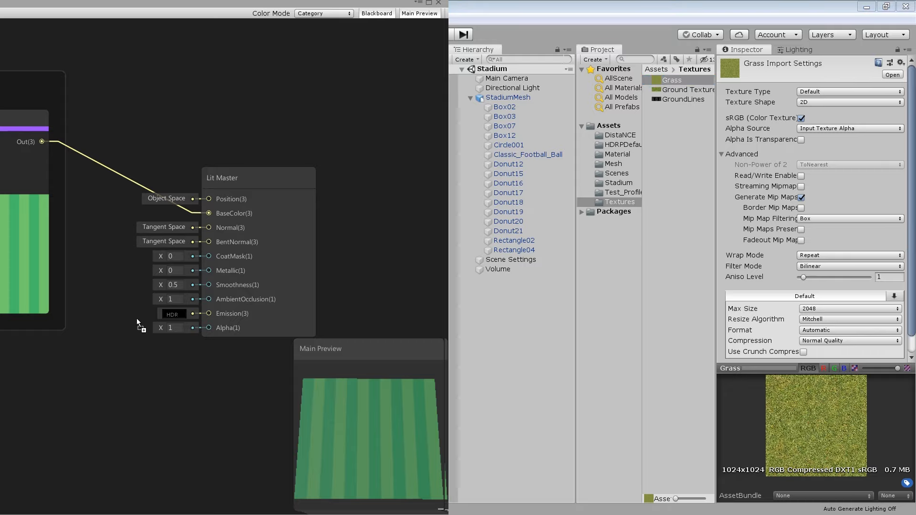
drag(87, 418, 88, 417)
click(428, 3)
drag(645, 443, 581, 373)
Step: Connect the Grass texture's RGBA output to the Lit Master's BaseColor input and save the graph asset
scroll(594, 310, down, 2)
middle_drag(594, 310, 591, 221)
scroll(591, 221, up, 1)
drag(587, 271, 666, 141)
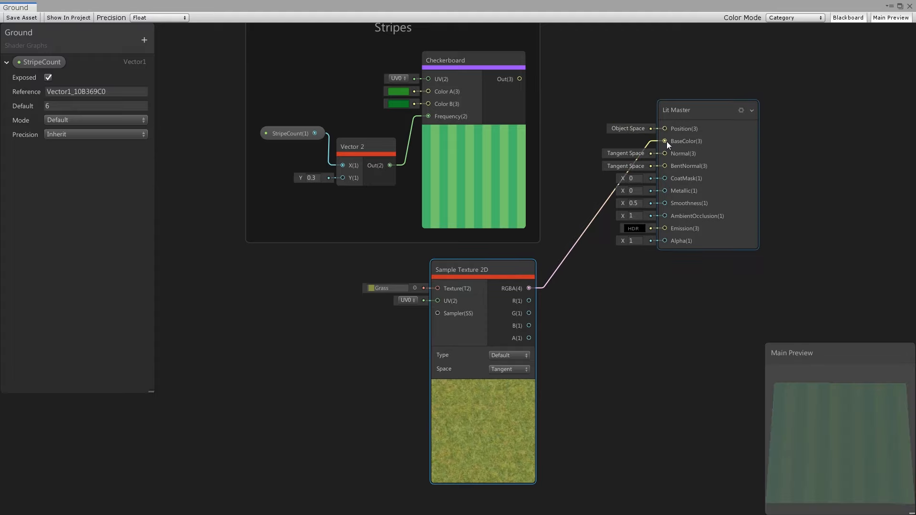
click(22, 18)
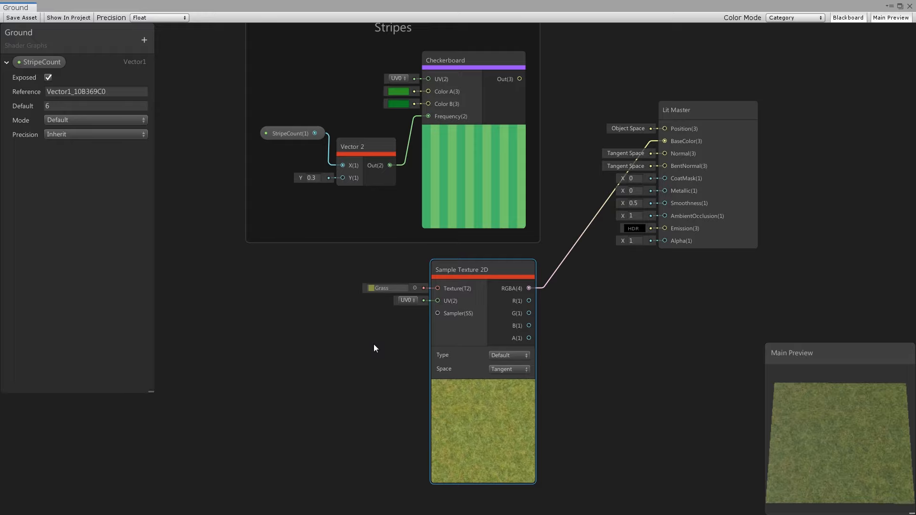
Step: Create a Tiling And Offset node and connect its output to the Grass texture node's UV input
right_click(266, 314)
click(280, 317)
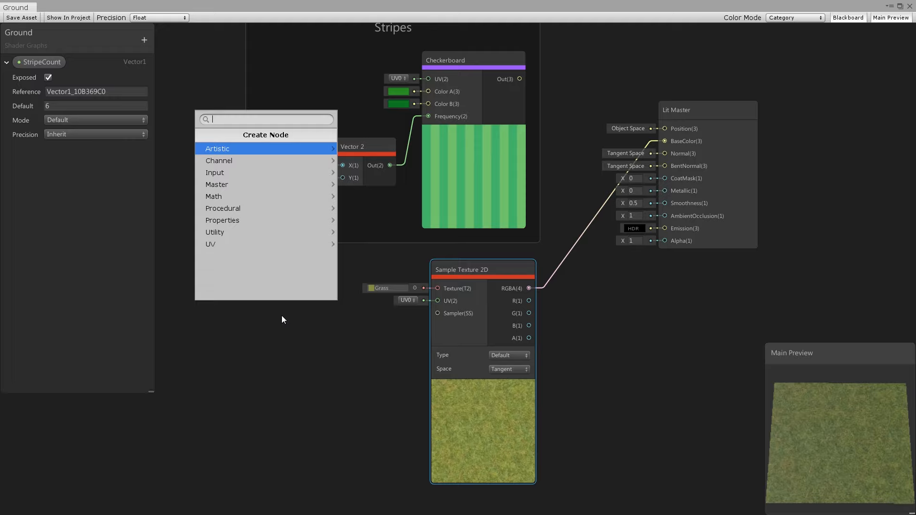
text(til)
key(Return)
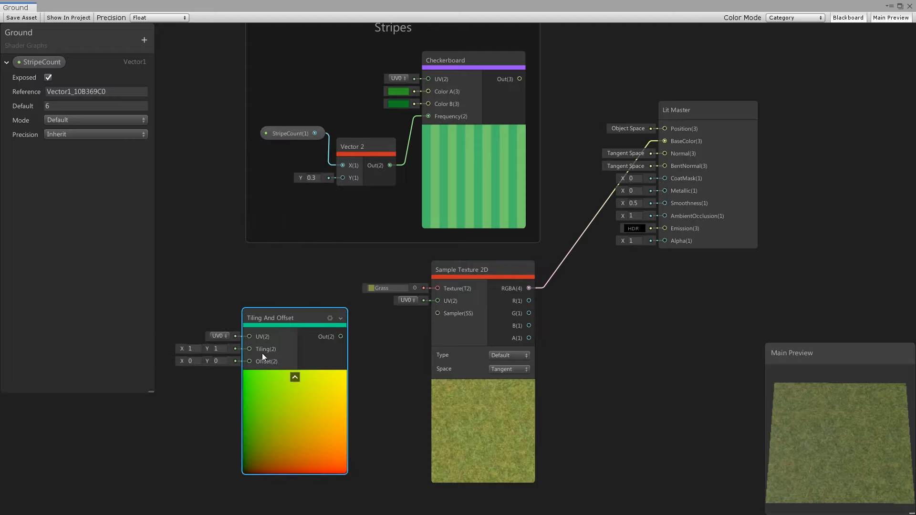
drag(341, 337, 438, 302)
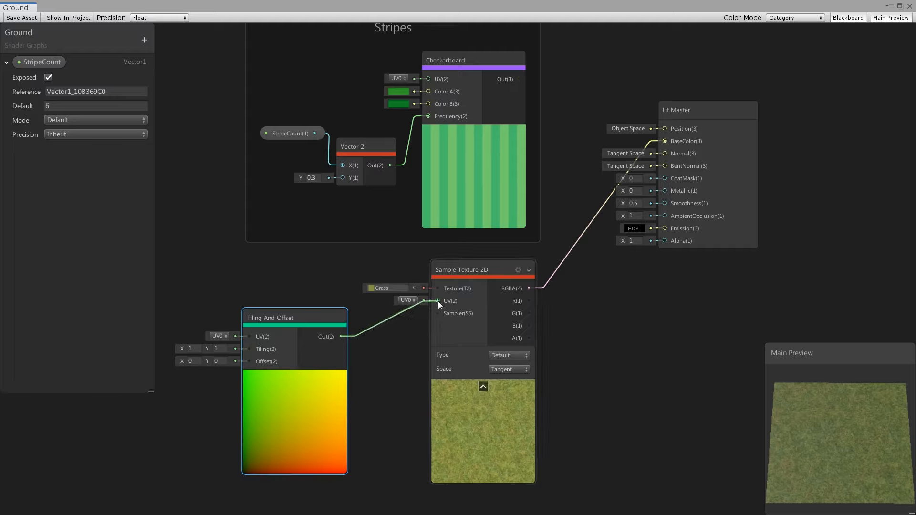
Step: Set the Tiling And Offset node's tiling to X 4 and Y 4
click(194, 349)
text(4)
click(216, 349)
text(4)
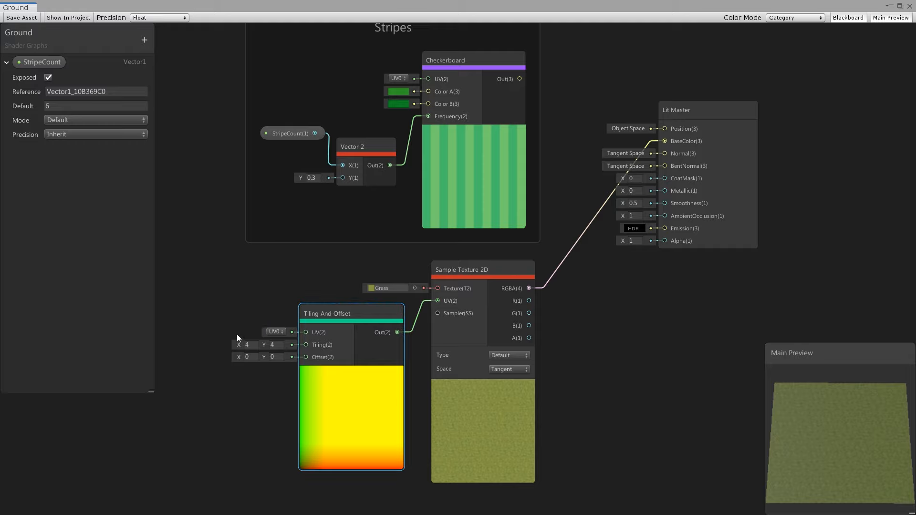
Step: Create a Vector 2 node and connect its output to the Tiling input of the Tiling And Offset node
right_click(205, 384)
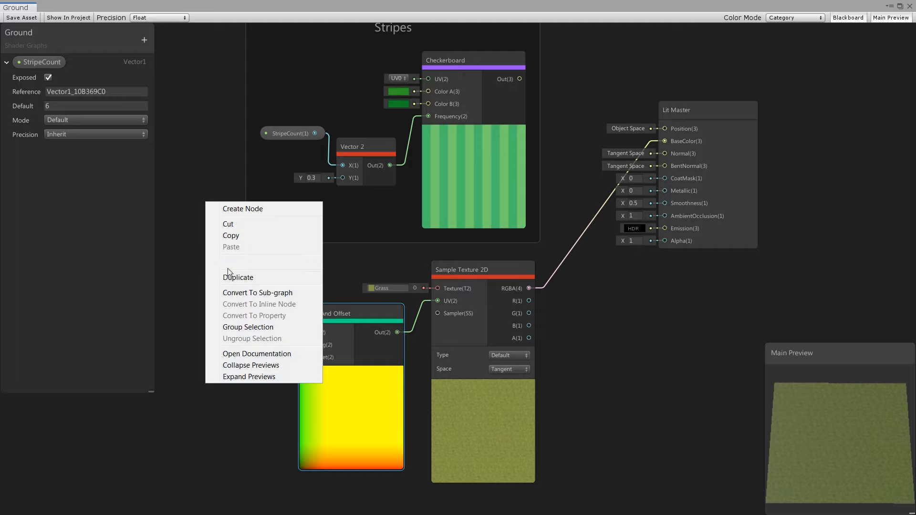
click(239, 210)
text(ve)
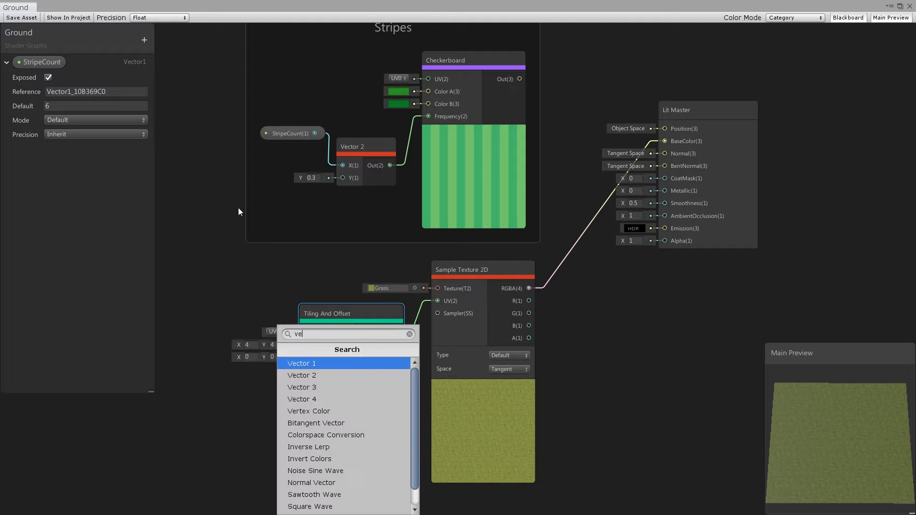
click(305, 375)
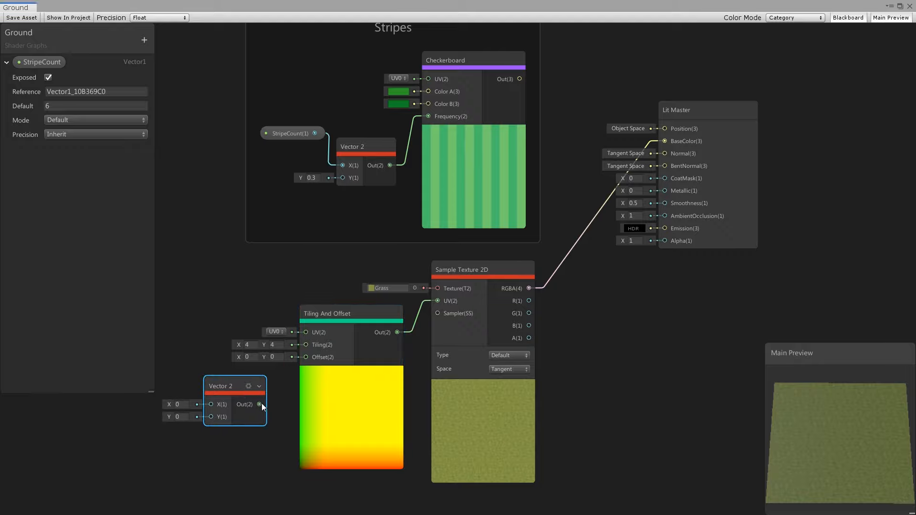
drag(260, 404, 306, 345)
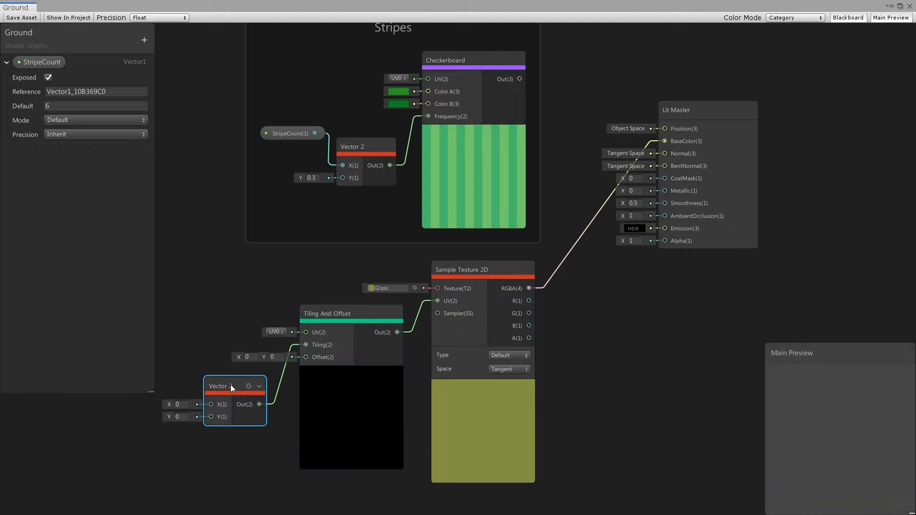
Step: Add a Vector1 property named GrassTileX to the graph's exposed properties
drag(286, 491, 687, 220)
scroll(632, 371, down, 2)
drag(681, 170, 717, 144)
scroll(340, 378, up, 1)
drag(339, 376, 379, 339)
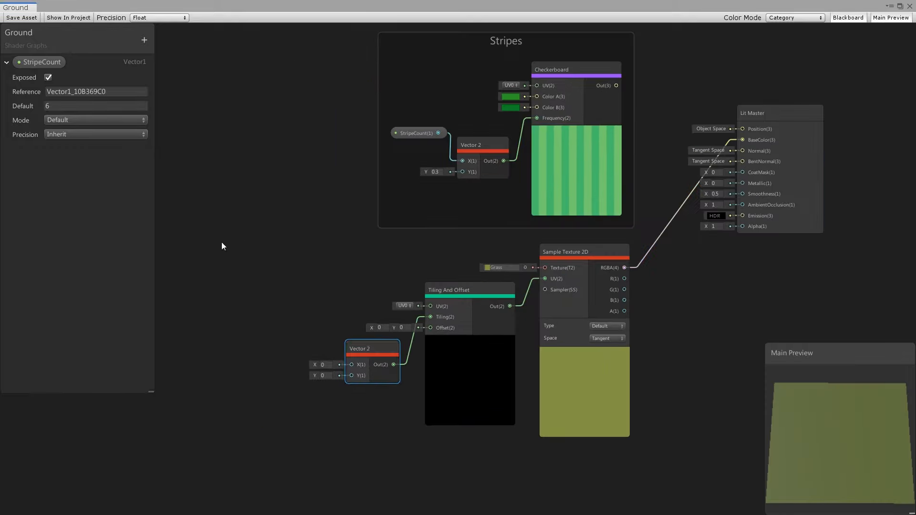
click(145, 42)
click(175, 47)
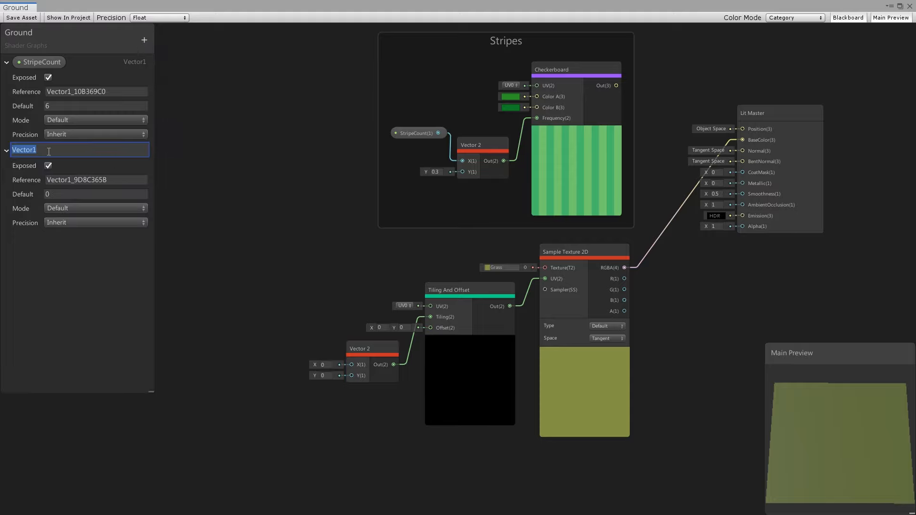
text(GrassTileX)
key(Return)
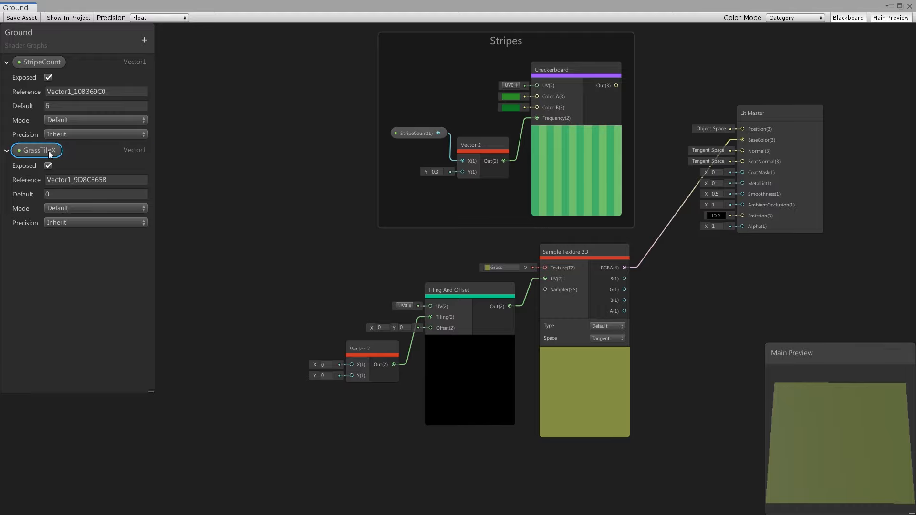
Step: Duplicate the GrassTileX property and rename the copy GrassTileY
key(ctrl+d)
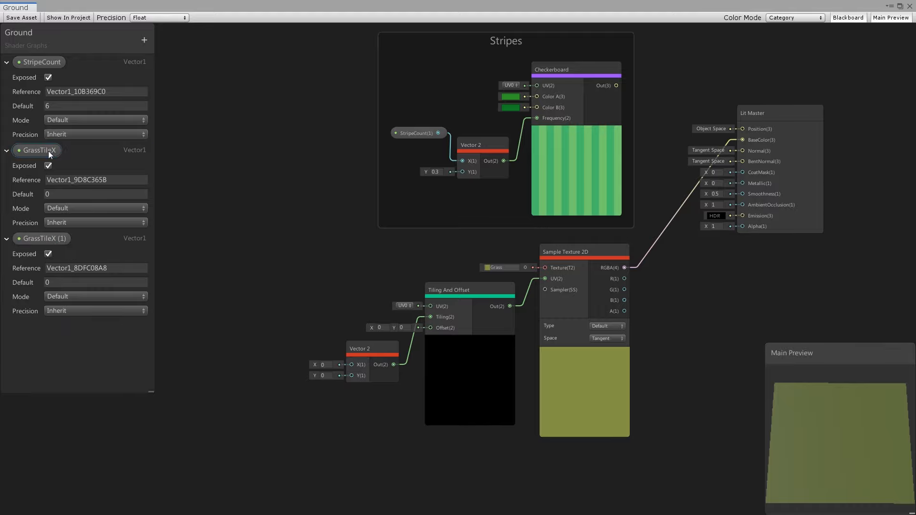
right_click(61, 241)
click(82, 248)
text(GrassTileY)
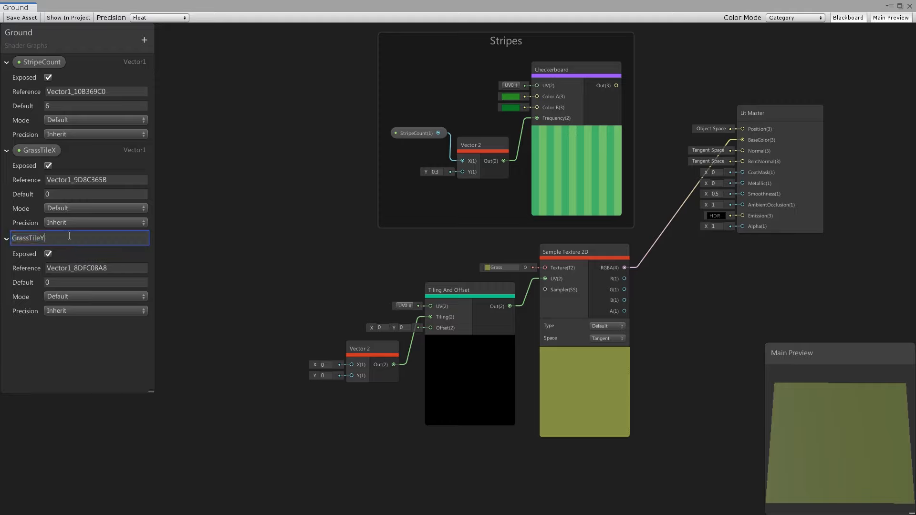
key(Return)
Step: Set the default values of GrassTileX and GrassTileY to 3
click(63, 194)
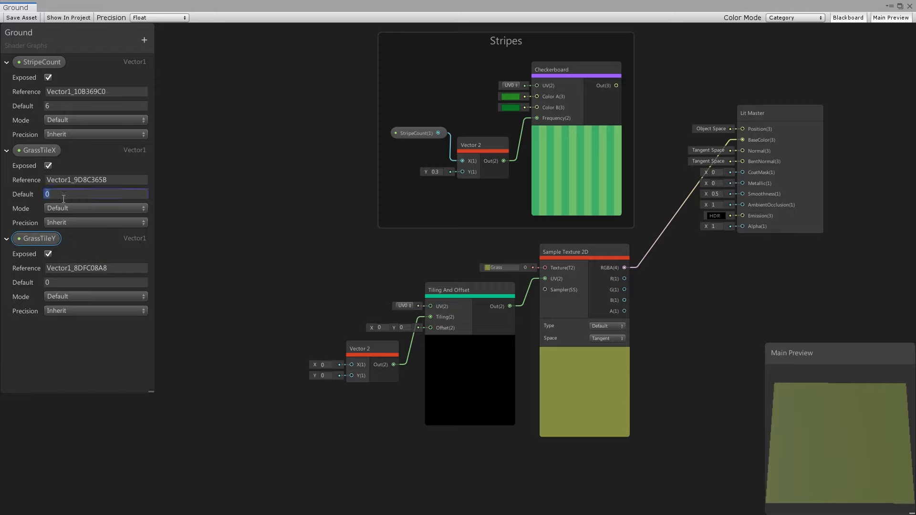
text(3)
click(52, 282)
text(3)
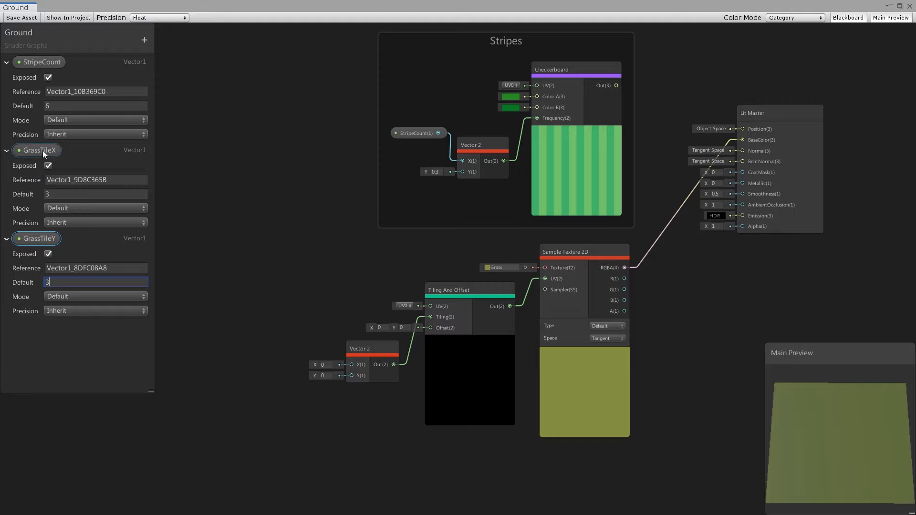
Step: Place the GrassTileX and GrassTileY properties in the graph beside the grass tiling's Vector 2 node
drag(42, 150, 267, 346)
drag(39, 239, 249, 377)
drag(278, 349, 285, 369)
Step: Connect GrassTileX to the Vector 2 node's X input and GrassTileY to its Y input, and save the graph asset
scroll(290, 357, up, 2)
middle_drag(291, 357, 259, 330)
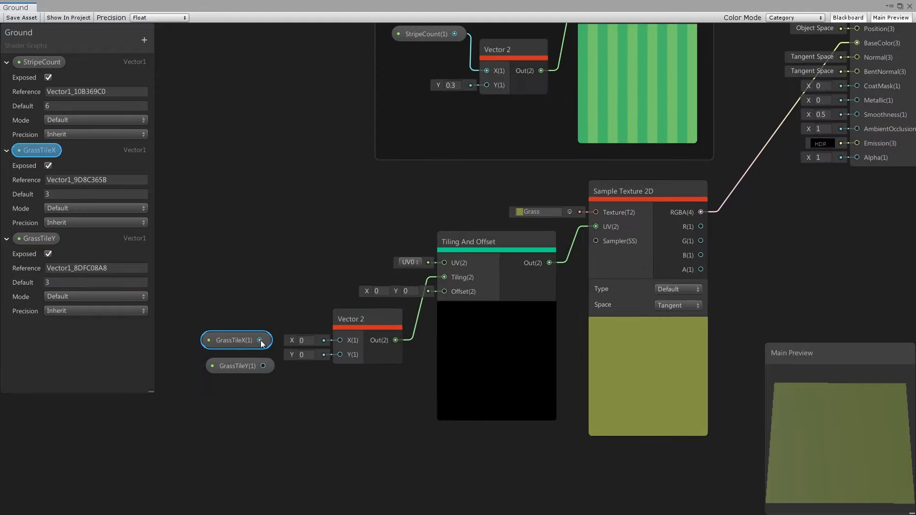
drag(260, 339, 348, 342)
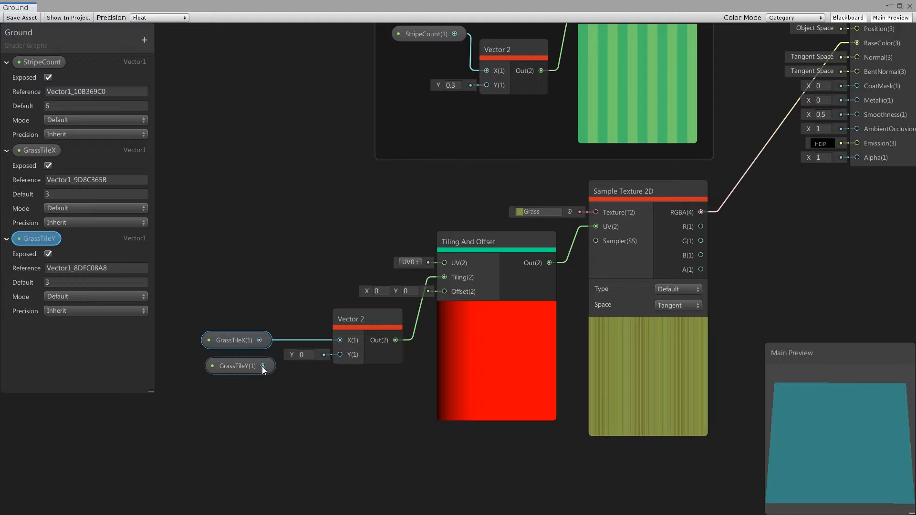
drag(263, 366, 339, 355)
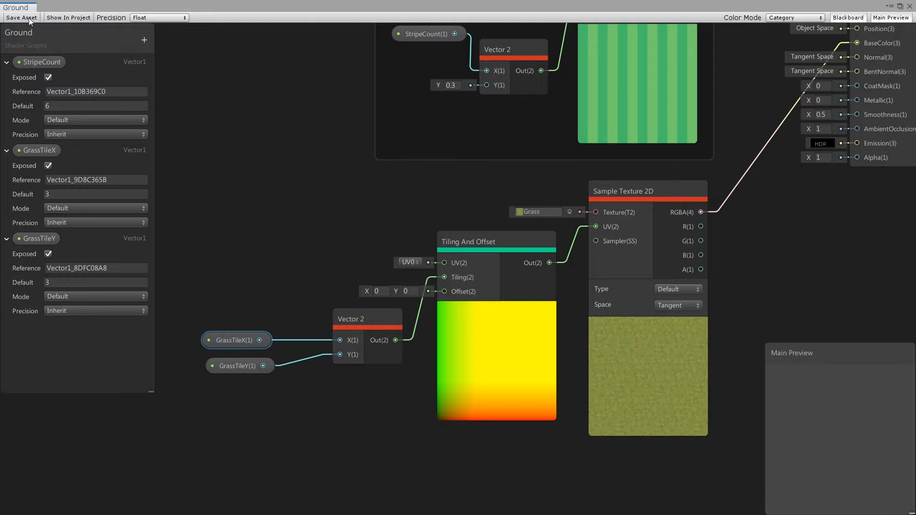
click(21, 18)
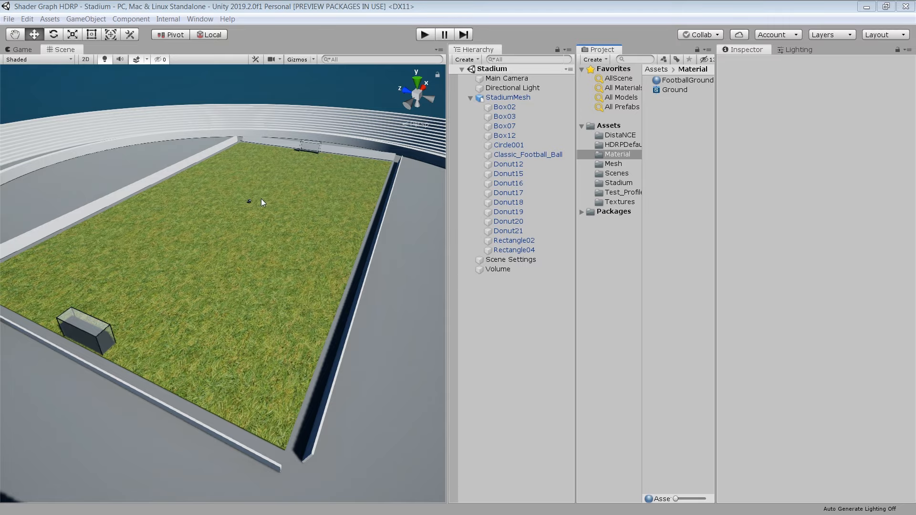
Step: Inspect the grass near the football in the scene and set the FootballGround material's GrassTileX and GrassTileY to 10
middle_drag(248, 199, 206, 279)
scroll(206, 286, up, 8)
middle_drag(203, 321, 259, 271)
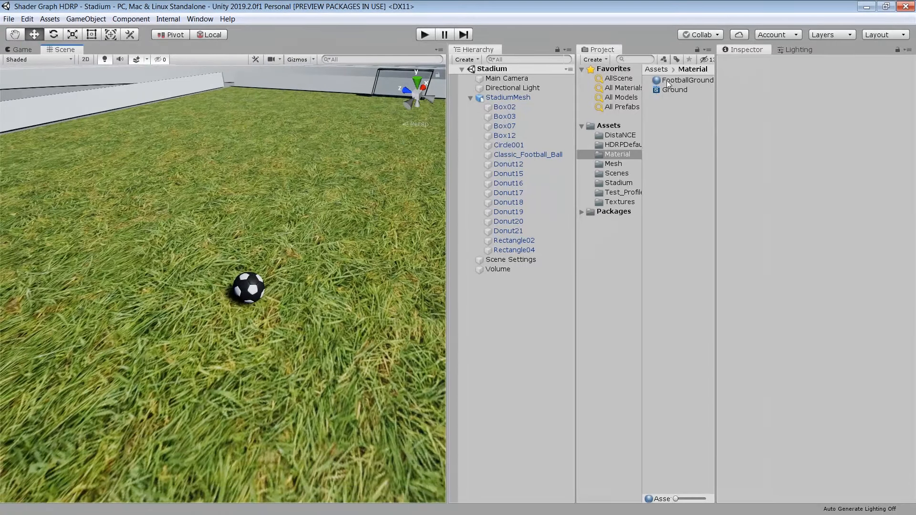
click(673, 80)
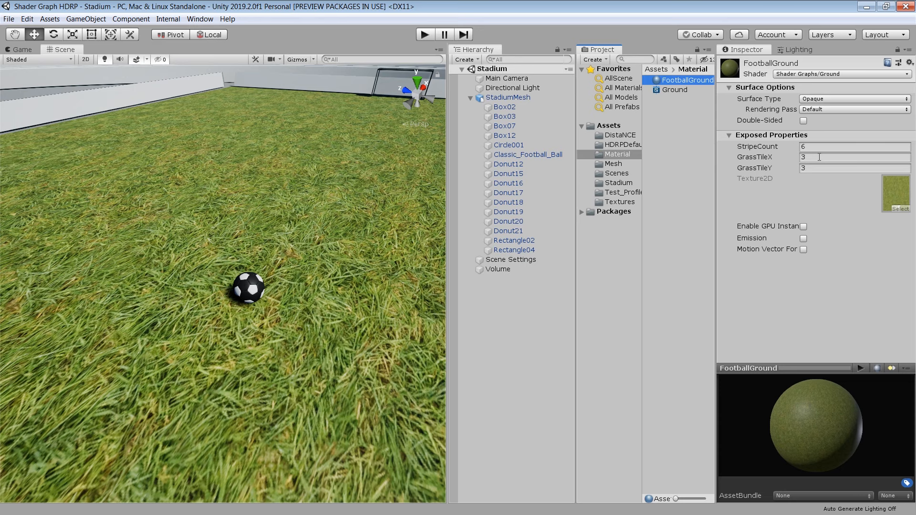
click(819, 157)
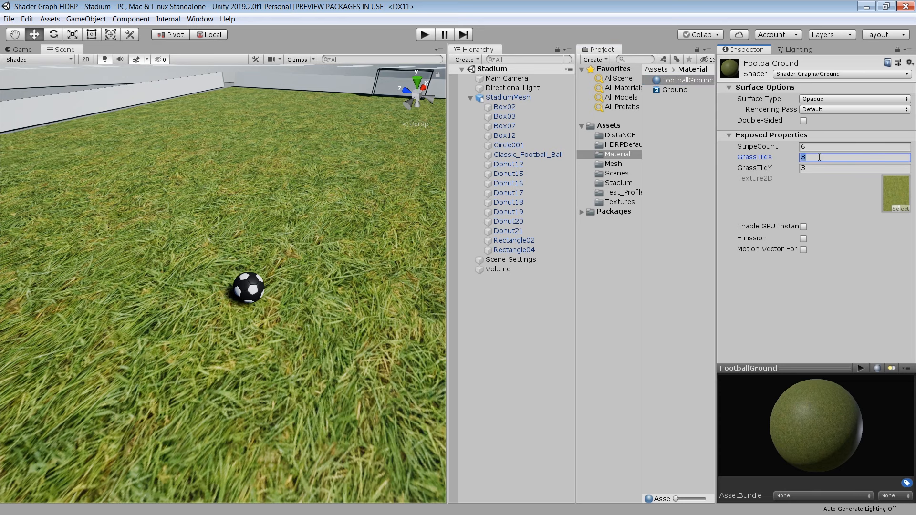
text(10)
click(817, 169)
text(10)
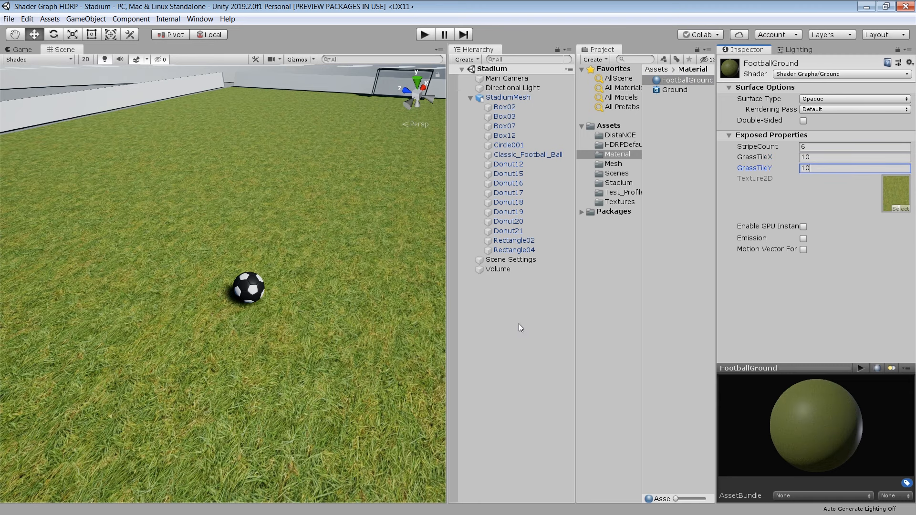
click(519, 323)
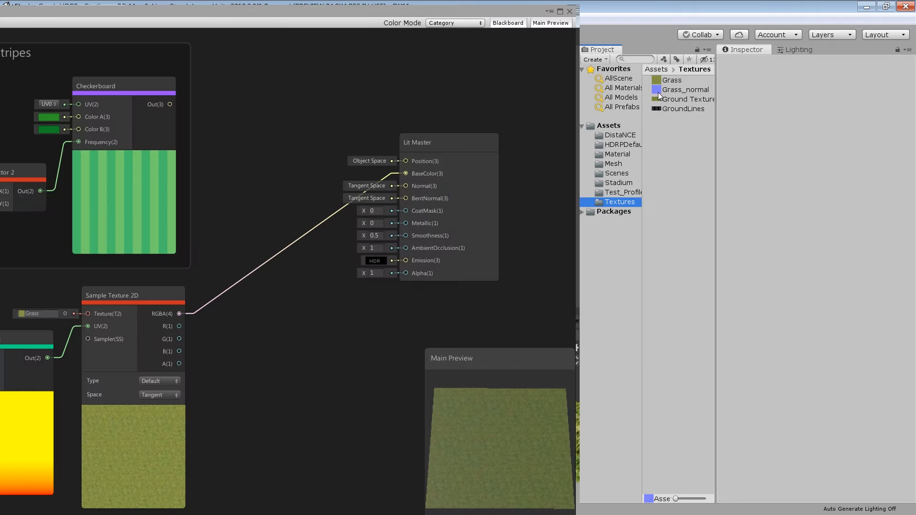
Step: Add the Grass_normal texture to the graph and connect its RGBA output to the Lit Master's Normal input
drag(658, 91, 316, 352)
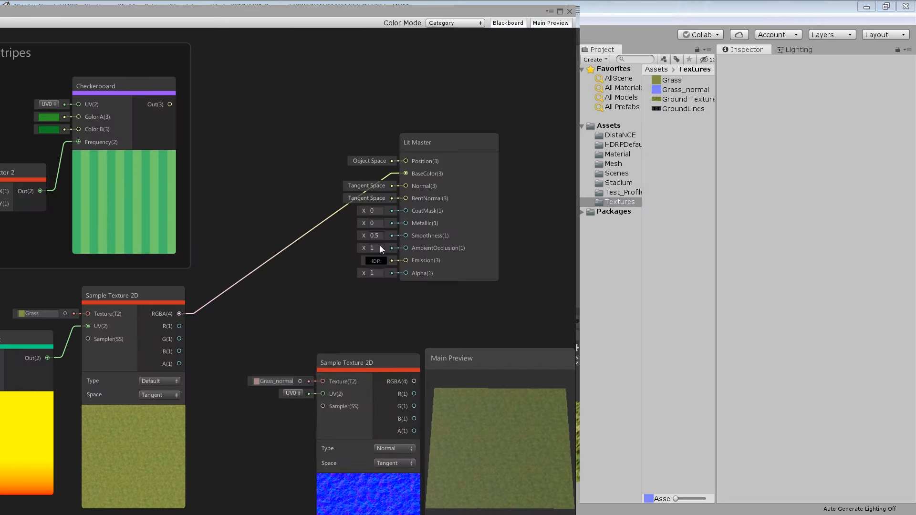
middle_drag(714, 304, 612, 231)
drag(620, 279, 569, 232)
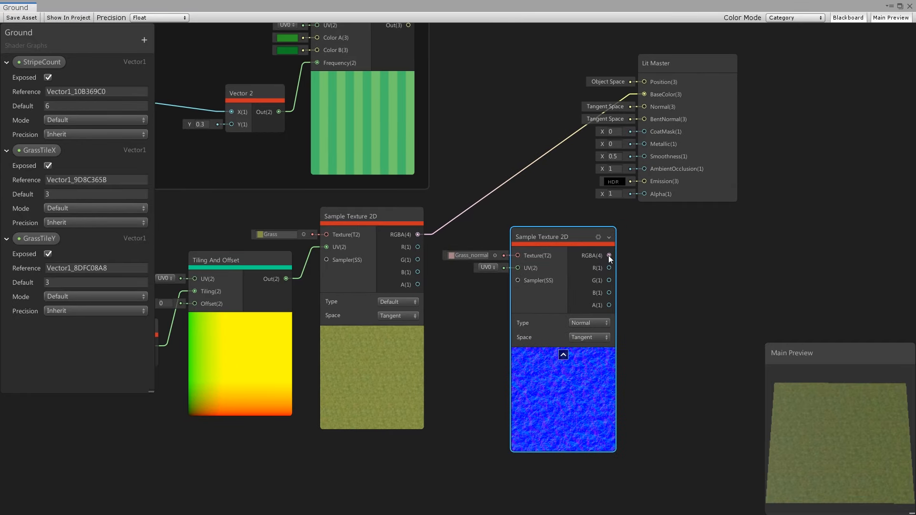
drag(608, 256, 645, 107)
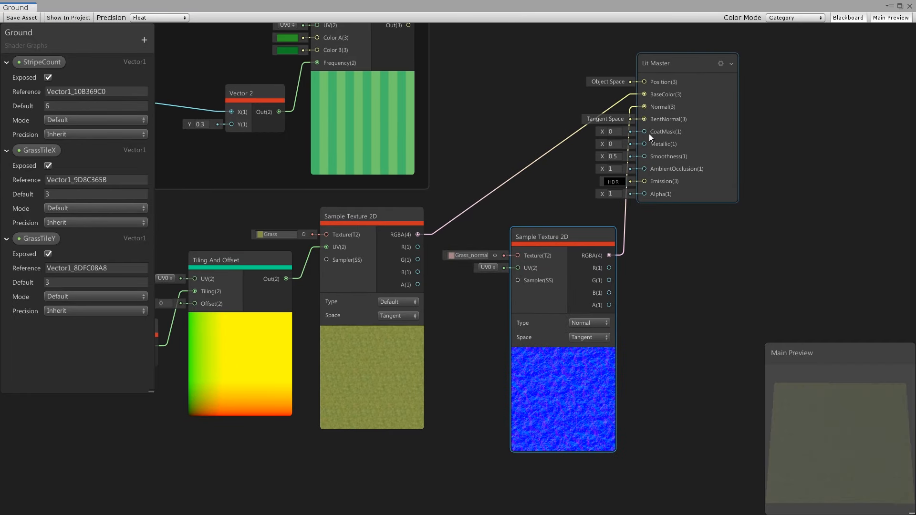
Step: Connect the Tiling And Offset output to the Grass_normal node's UV input and choose Normal as its type
click(273, 268)
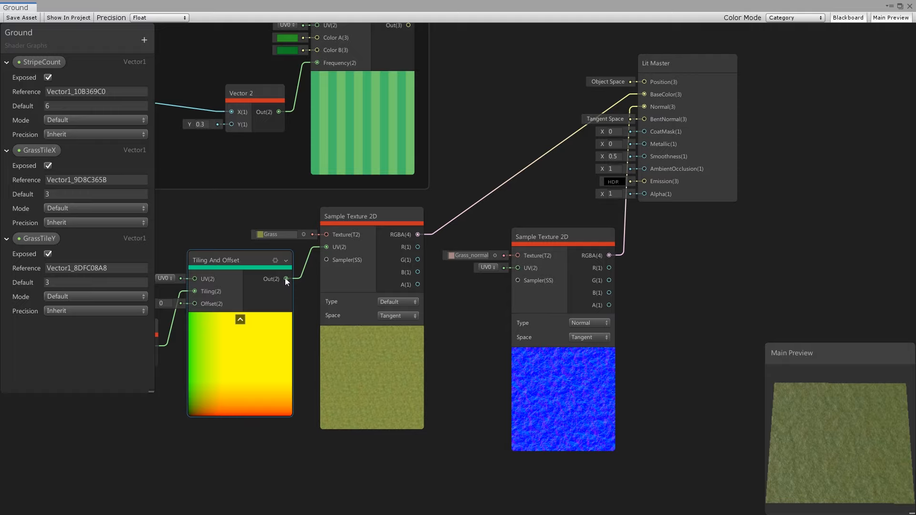
drag(285, 279, 518, 268)
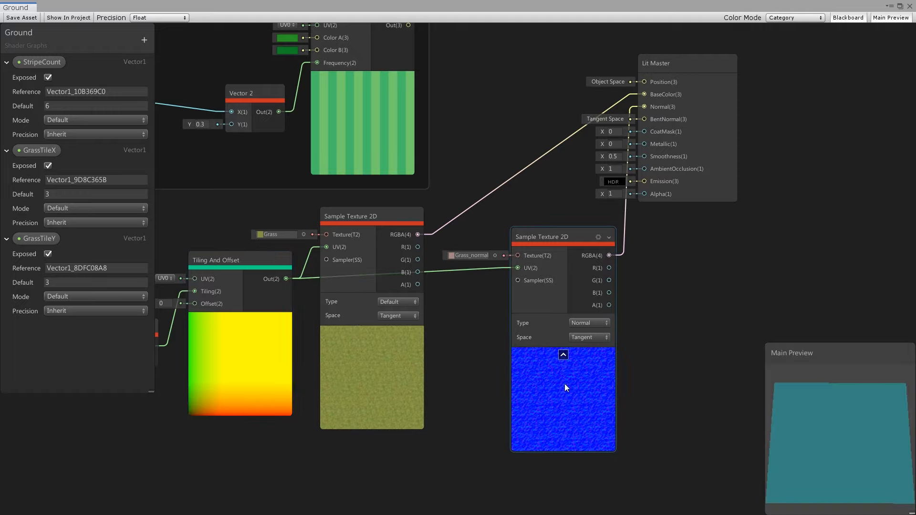
click(590, 322)
click(597, 335)
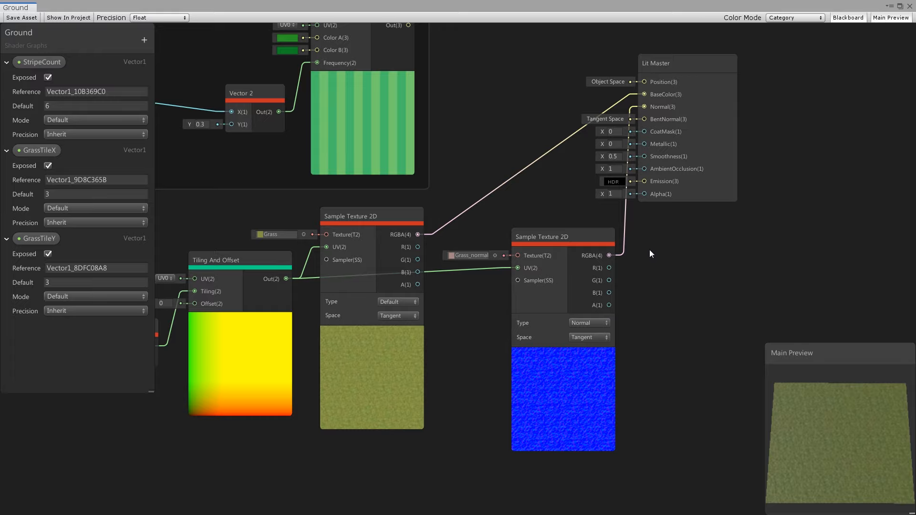
Step: Delete the Grass_normal Sample Texture 2D node together with its connections
drag(488, 221, 599, 399)
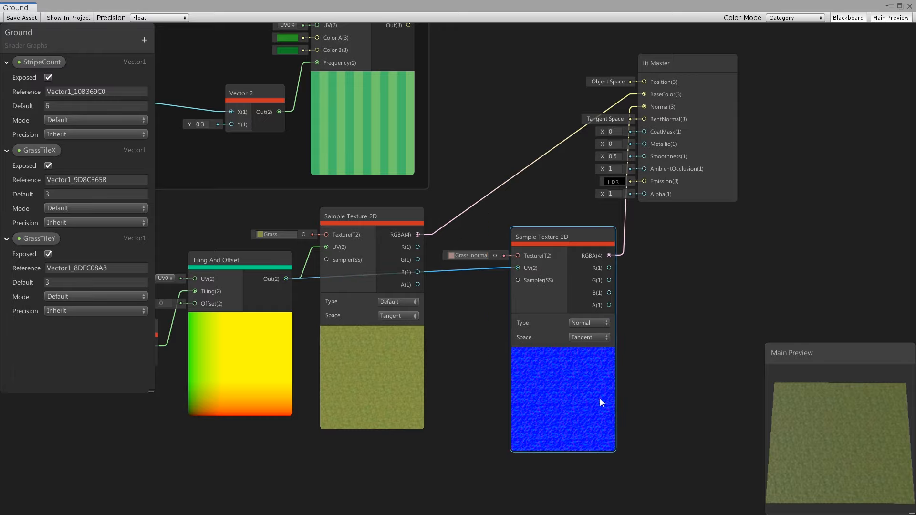
key(Delete)
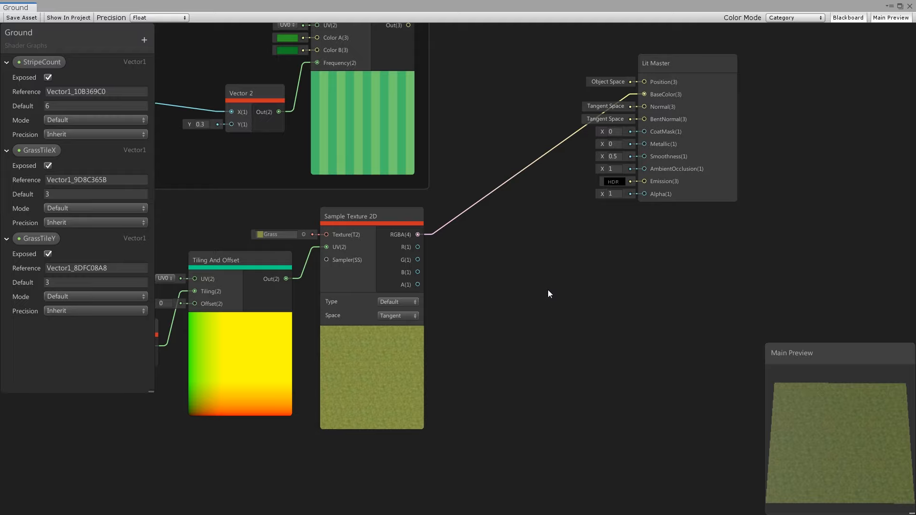
Step: Add a Normal From Height node and connect the Grass texture's RGBA output to its In input
right_click(554, 279)
click(570, 281)
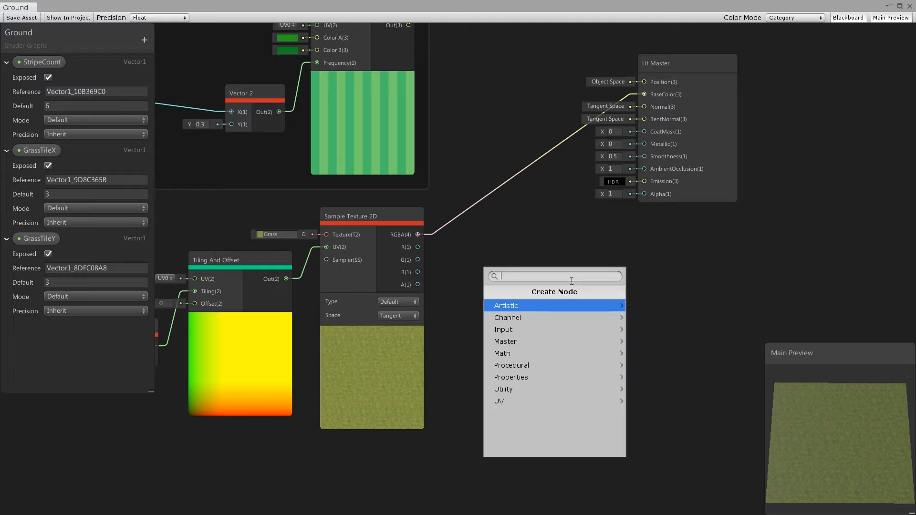
text(height)
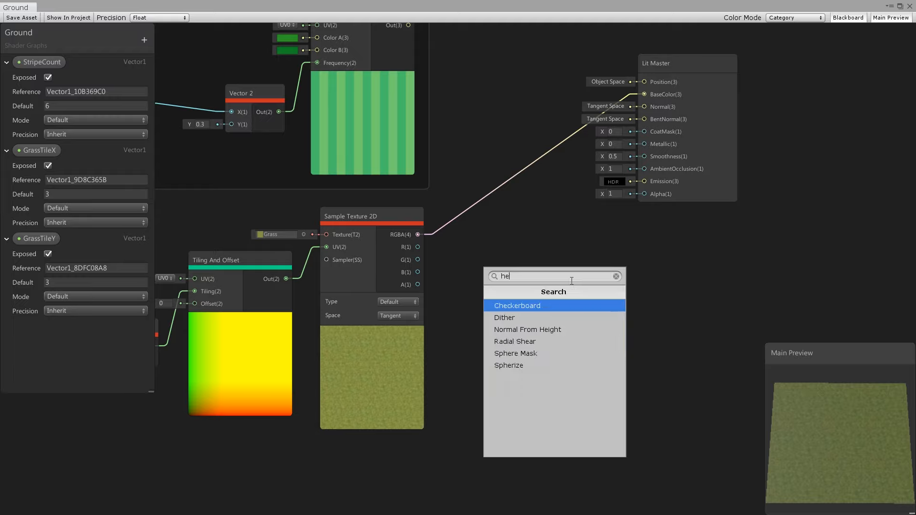
key(Return)
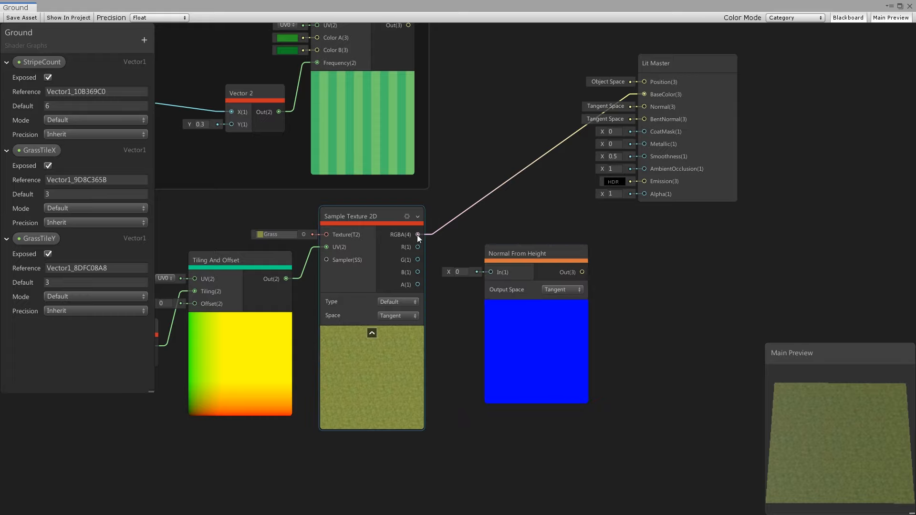
drag(418, 234, 491, 272)
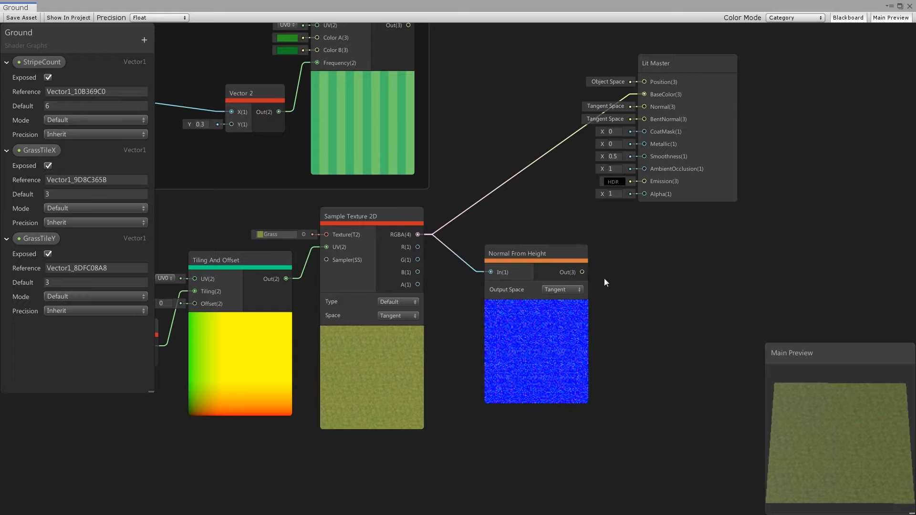
Step: Connect Normal From Height to the Lit Master's Normal input and the Grass texture's RGBA to BaseColor
drag(582, 272, 539, 109)
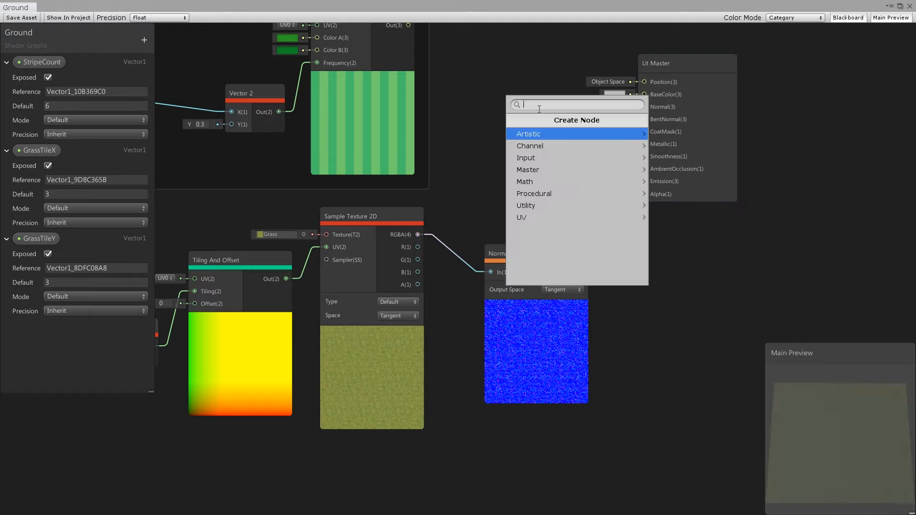
click(506, 84)
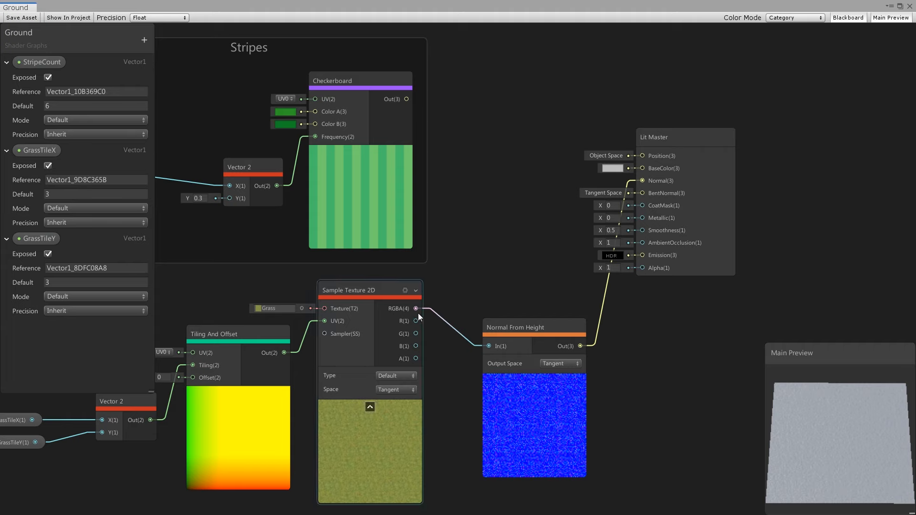
drag(417, 309, 640, 168)
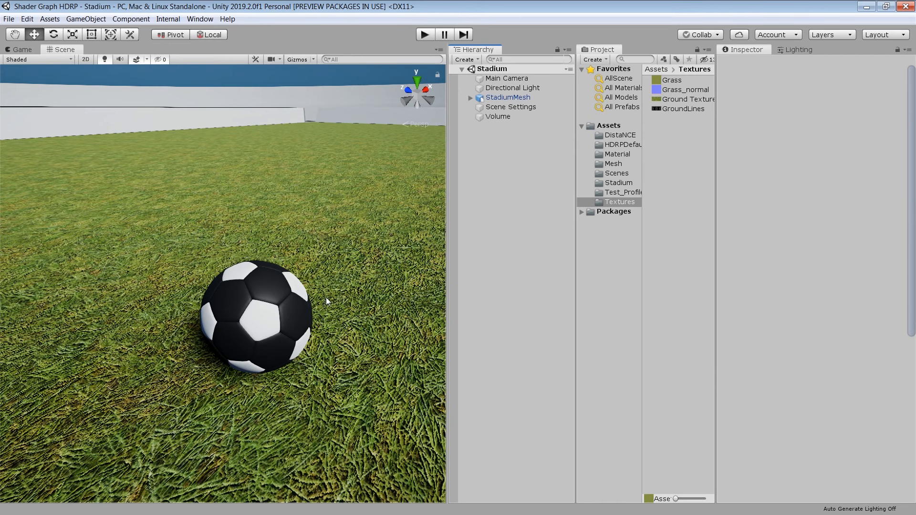
right_drag(327, 298, 317, 281)
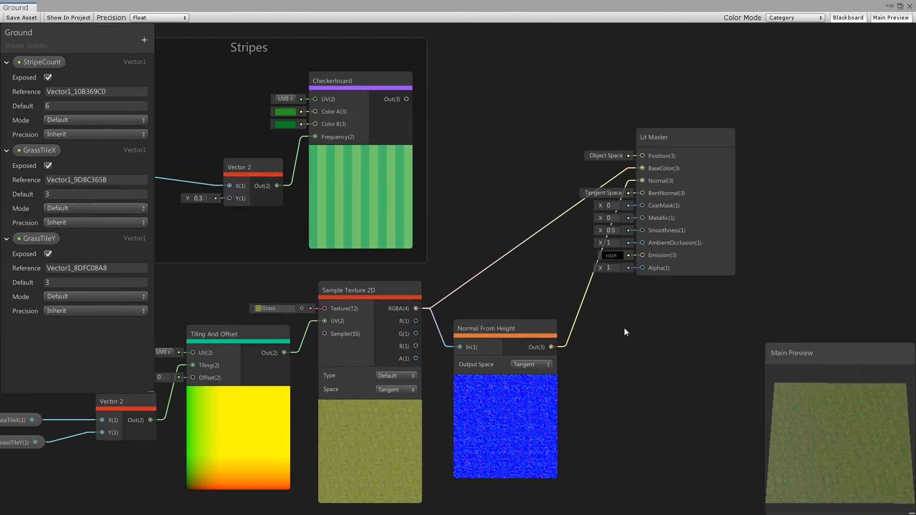
Step: Insert a Normal Strength node with strength 0.5 between Normal From Height and the Lit Master's Normal input
right_click(624, 328)
click(639, 333)
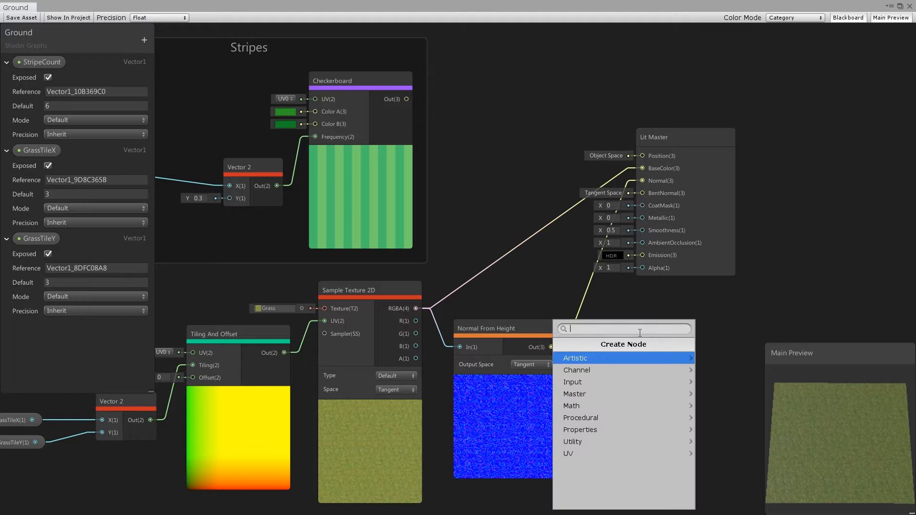
text(normal s)
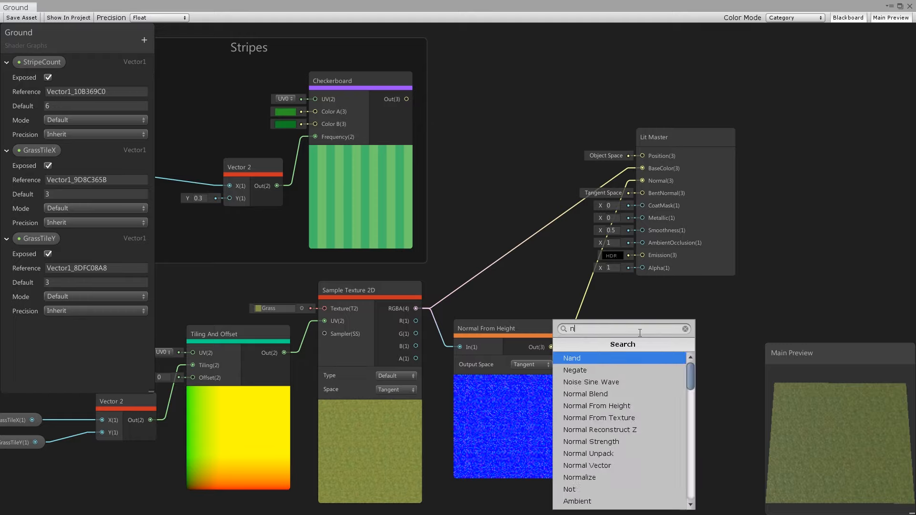
key(Return)
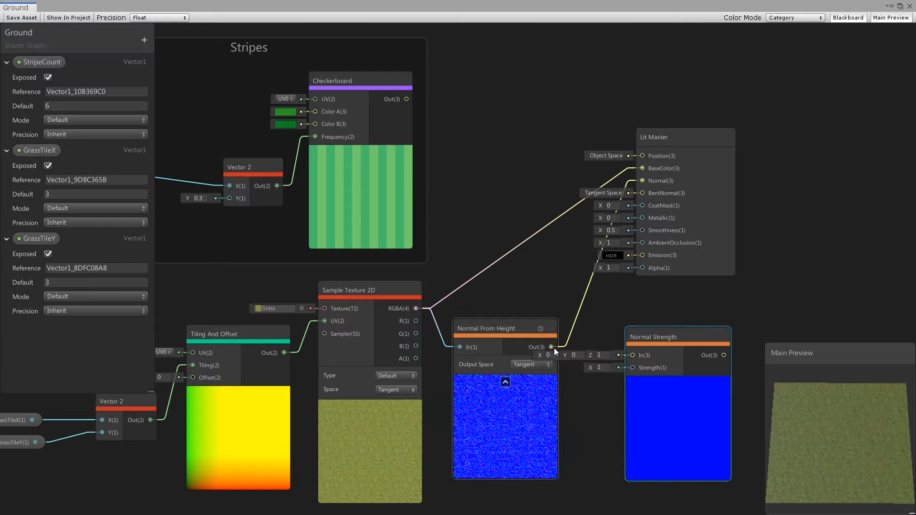
drag(551, 347, 635, 355)
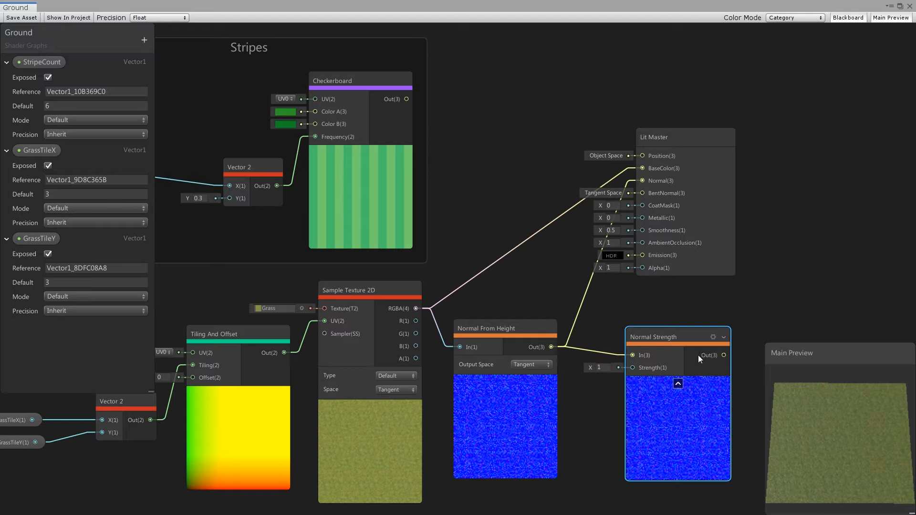
drag(725, 355, 643, 180)
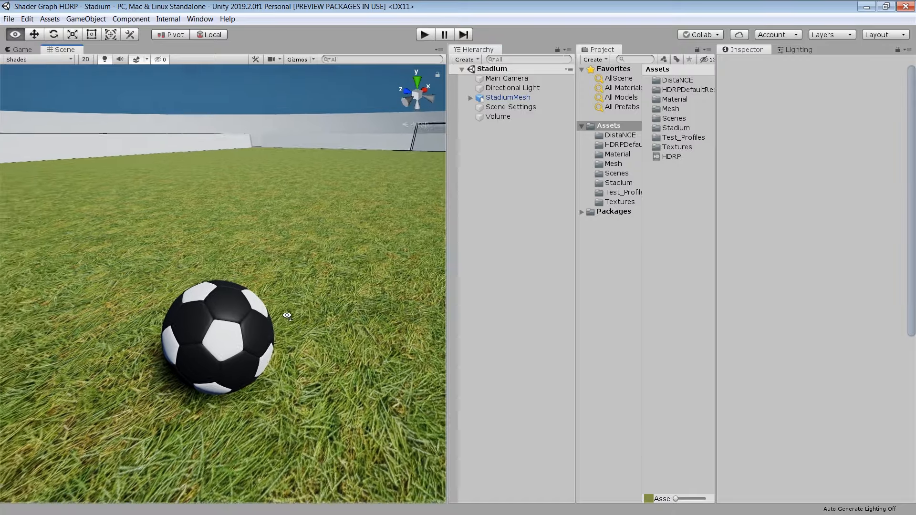
mouse_move(287, 316)
right_down()
mouse_move(279, 296)
mouse_move(302, 307)
mouse_move(285, 307)
right_up()
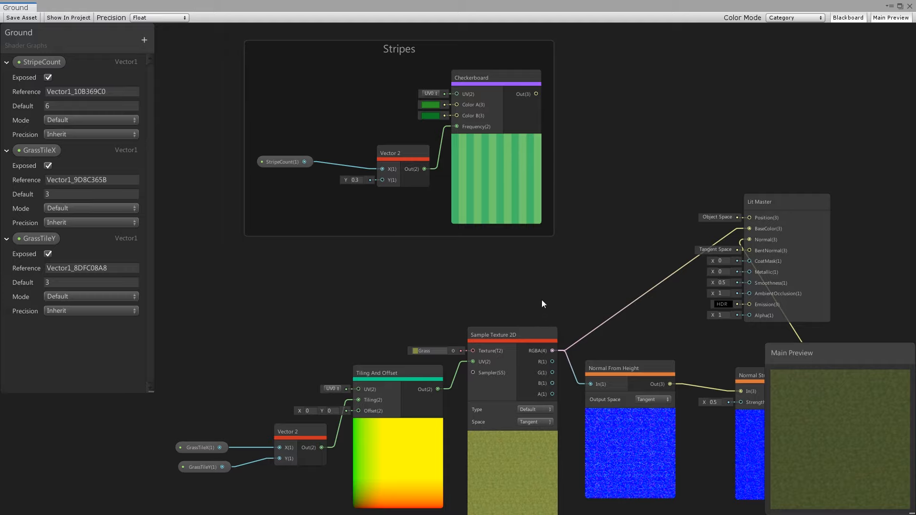
Step: Add a Multiply node and place it in the free area between the Stripes group and the grass tiling nodes
scroll(505, 111, up, 2)
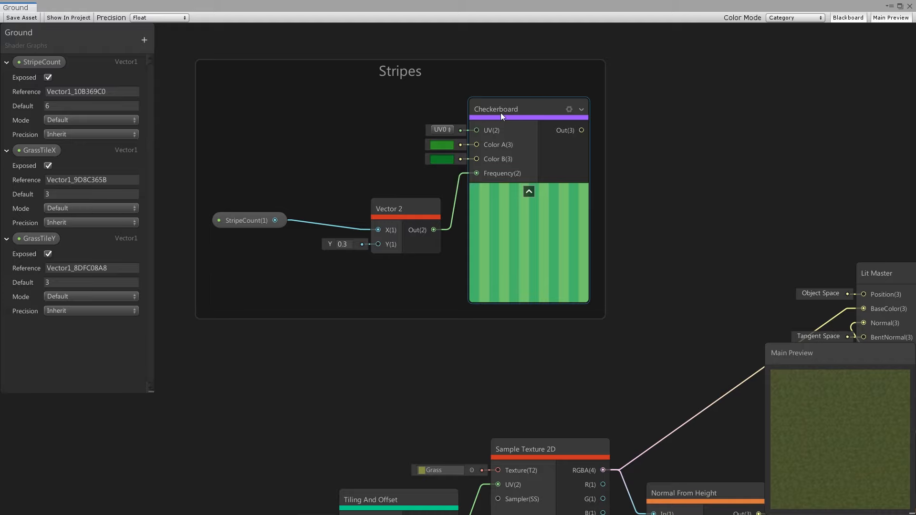
scroll(545, 294, down, 1)
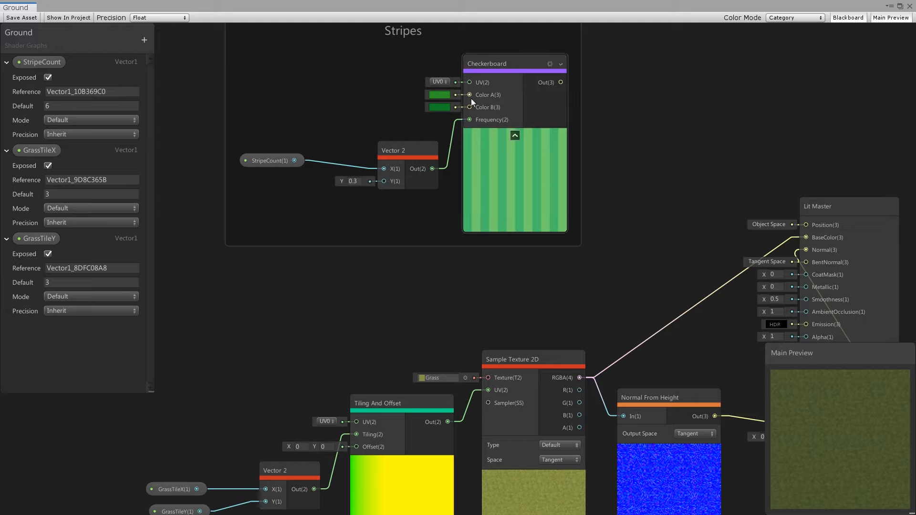
scroll(554, 396, down, 1)
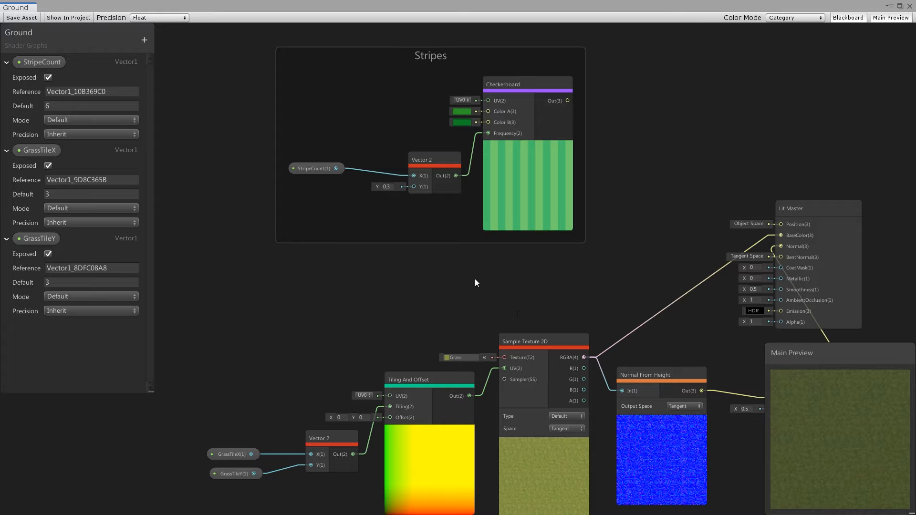
right_click(379, 265)
click(393, 271)
text(mu)
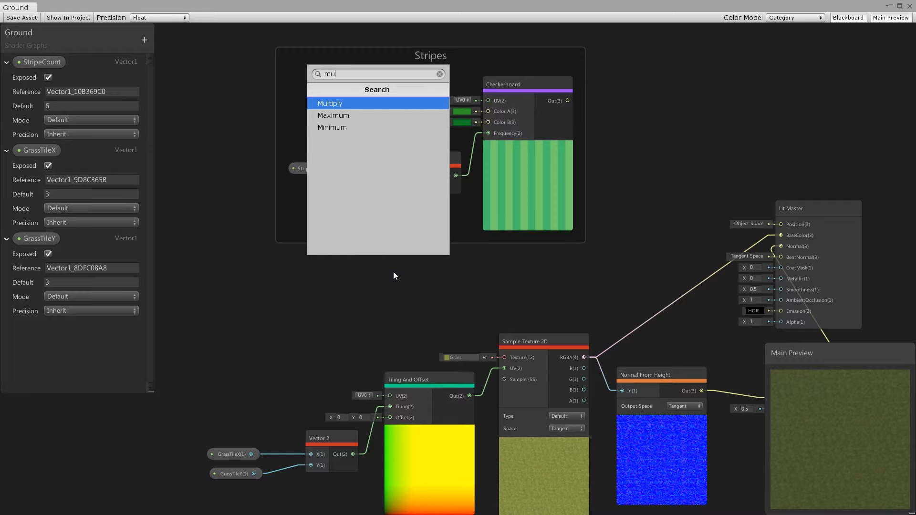
key(Return)
click(539, 124)
drag(539, 125, 562, 48)
middle_drag(496, 267, 504, 261)
drag(440, 351, 440, 276)
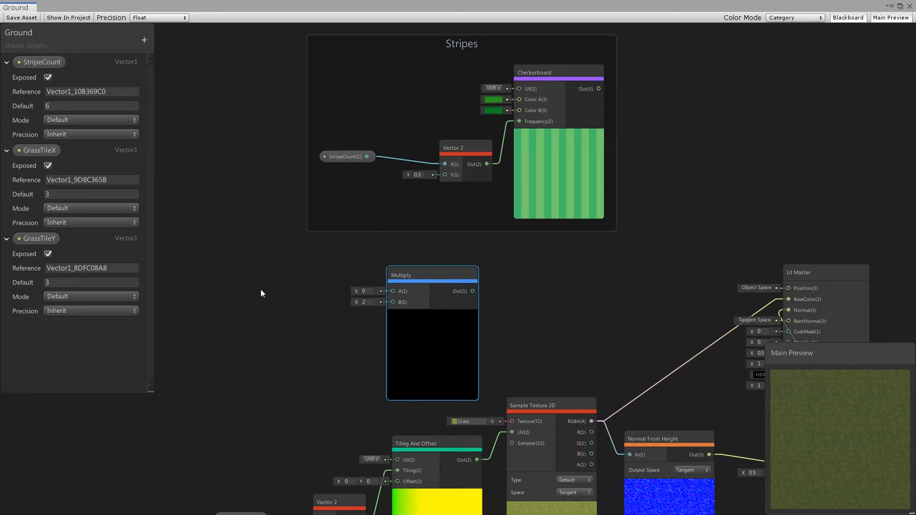
Step: Add a Color node and place it beside the Multiply node's inputs
right_click(260, 289)
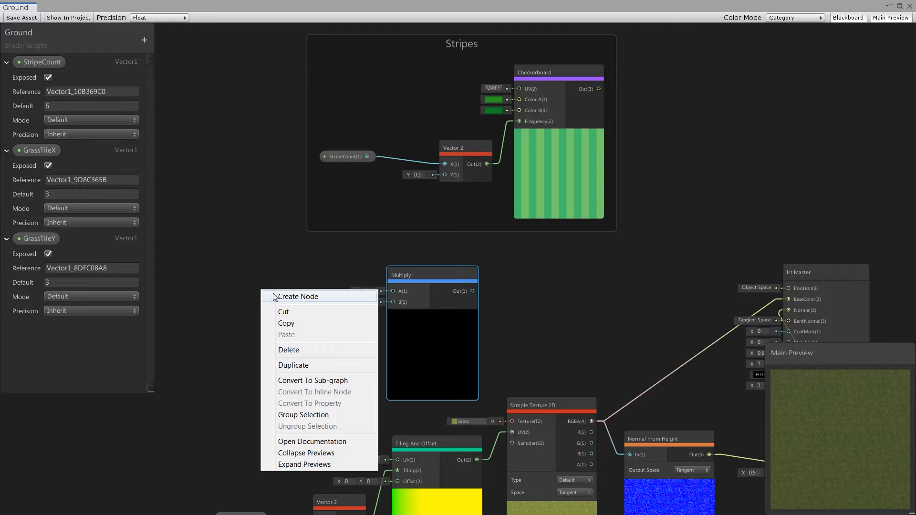
click(274, 296)
text(color)
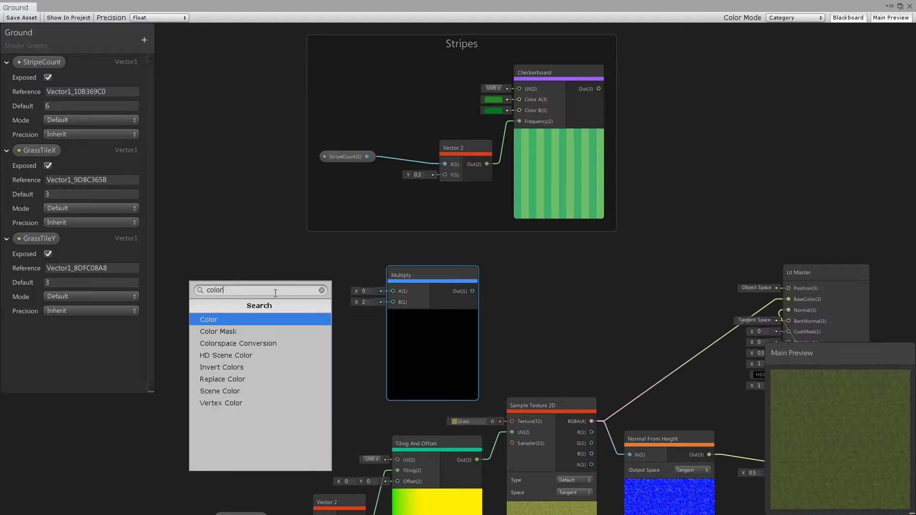
key(Return)
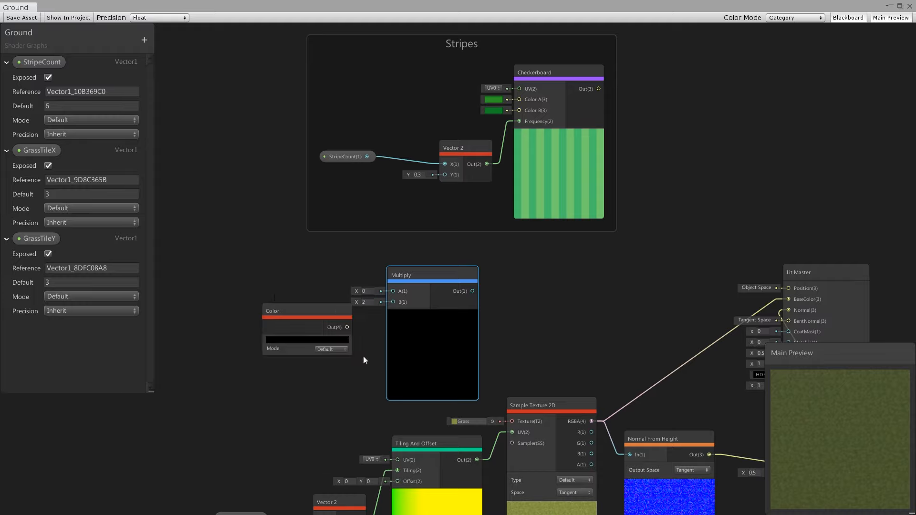
drag(351, 326, 335, 327)
Step: Set the Color node to a pale green and multiply it with the Grass texture, with RGBA in A and the color in B
click(324, 342)
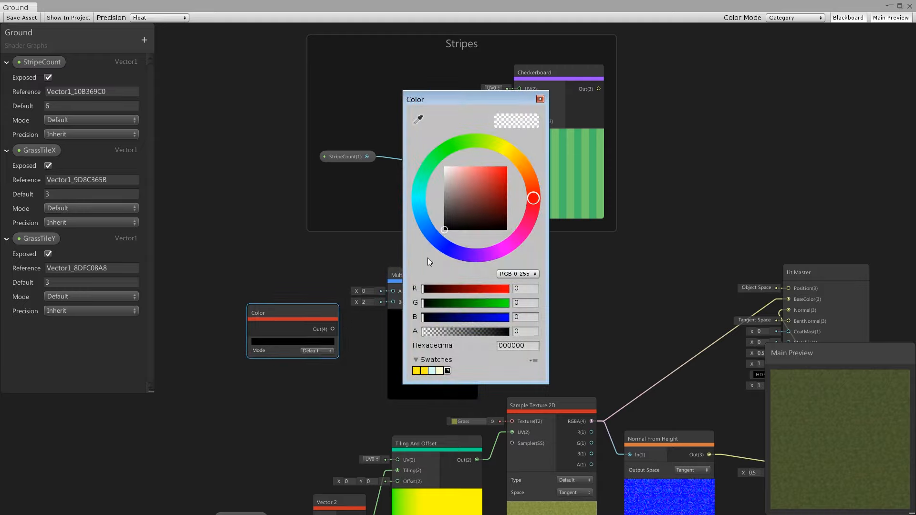
click(474, 142)
click(488, 180)
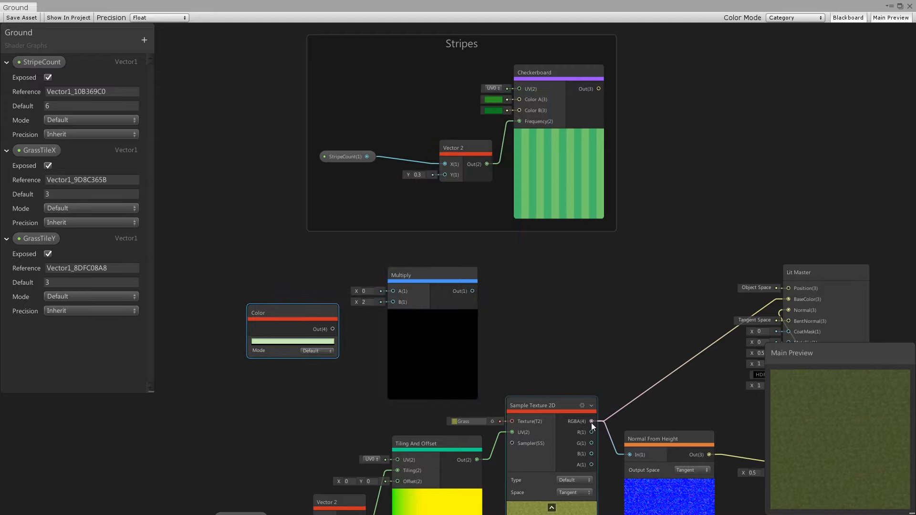
drag(592, 422, 396, 294)
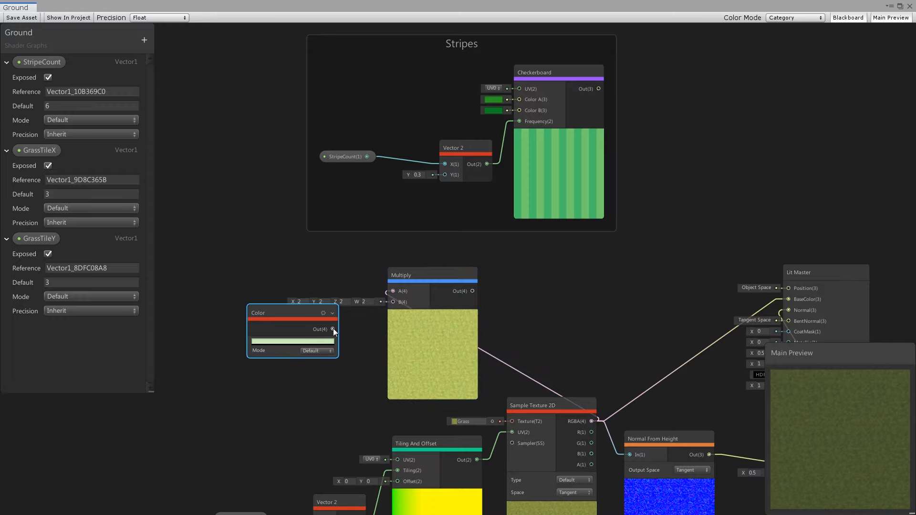
drag(333, 329, 394, 302)
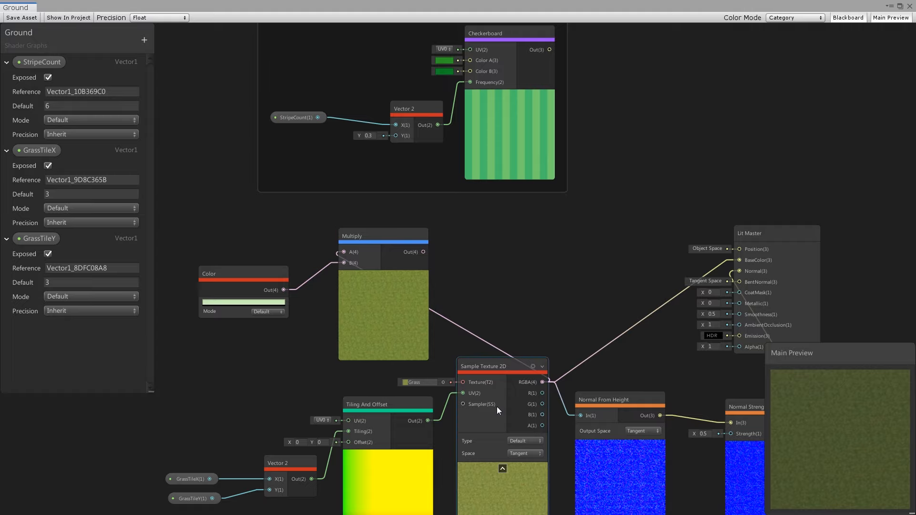
Step: Feed Multiply into the Checkerboard's Color A and Grass RGBA into Color B, and connect the Checkerboard output to BaseColor
drag(424, 252, 465, 99)
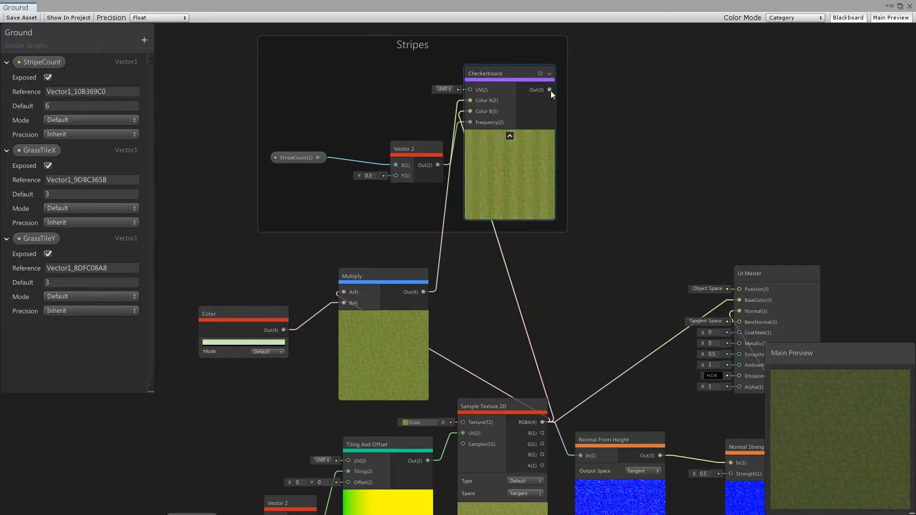
drag(550, 90, 738, 301)
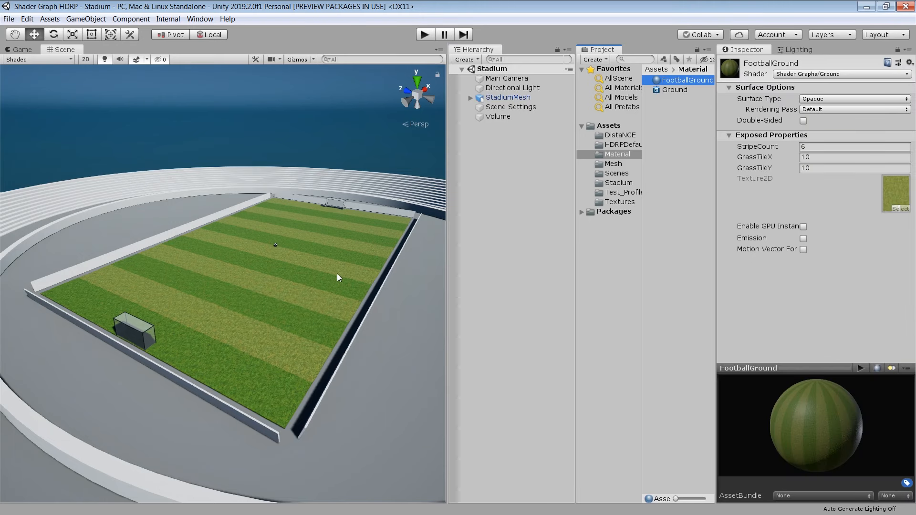
Step: Try different StripeCount values on the FootballGround material
click(758, 150)
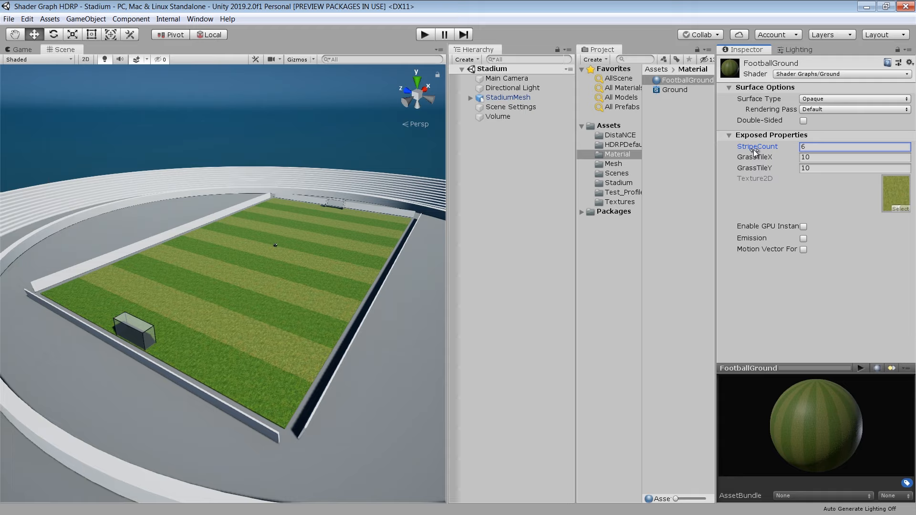
mouse_move(754, 149)
mouse_down()
mouse_move(795, 150)
mouse_move(768, 158)
mouse_up()
click(834, 145)
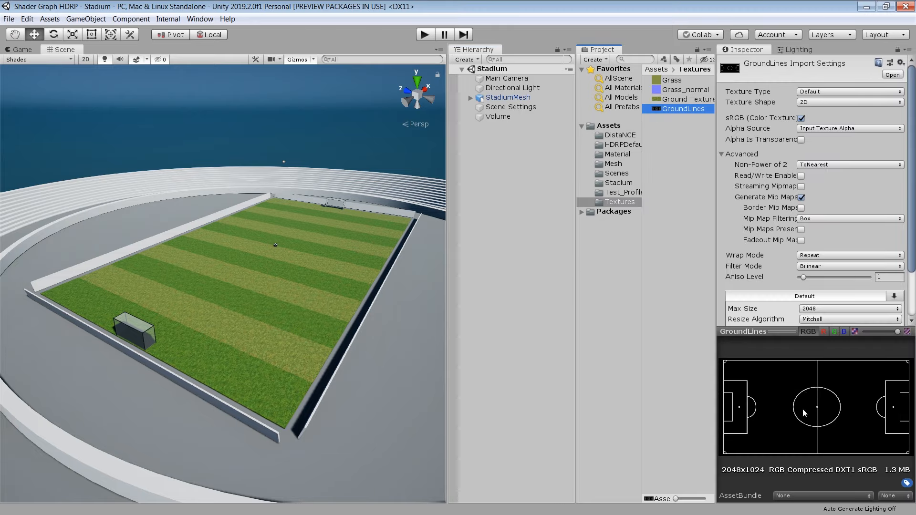
Step: Add the GroundLines texture to the Ground graph as a Sample Texture 2D node placed above the Lit Master
double_click(657, 110)
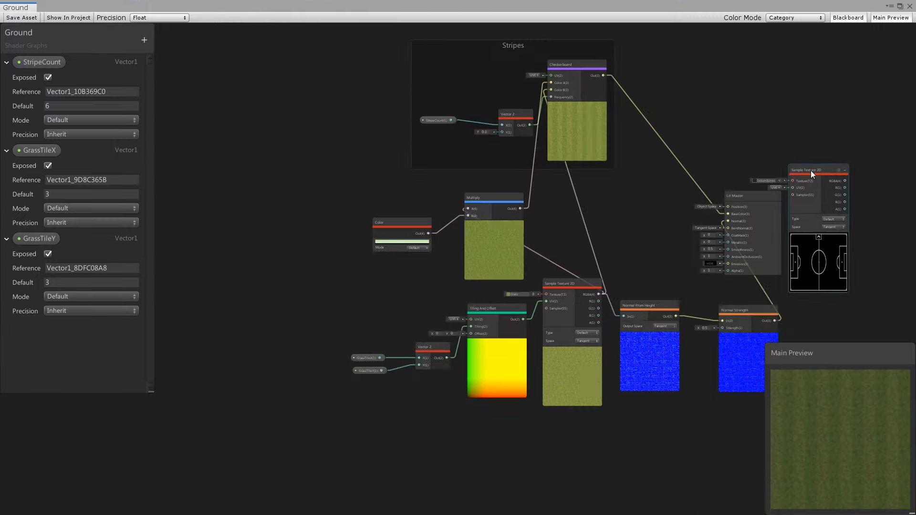
scroll(811, 170, up, 3)
middle_drag(405, 66, 654, 205)
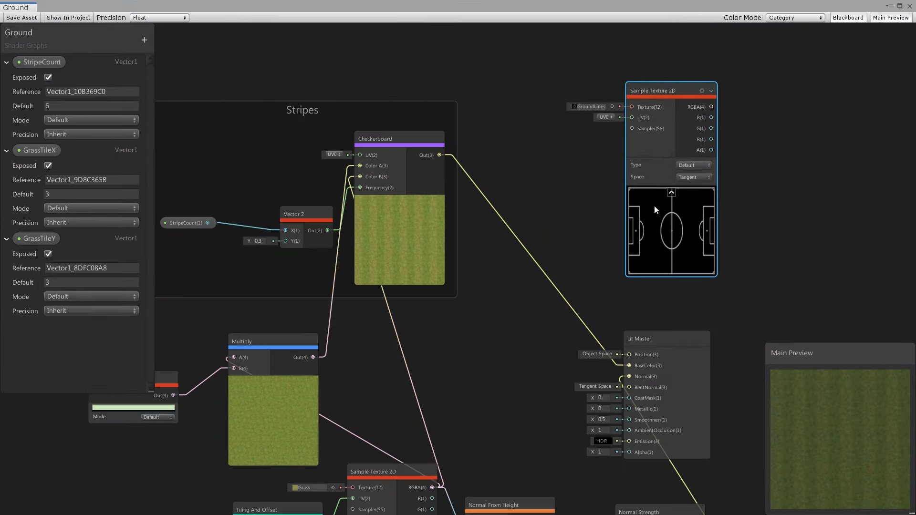
Step: Create an Add node between the Checkerboard and GroundLines nodes and connect the GroundLines RGBA output to its A input
right_click(538, 163)
click(548, 168)
text(add)
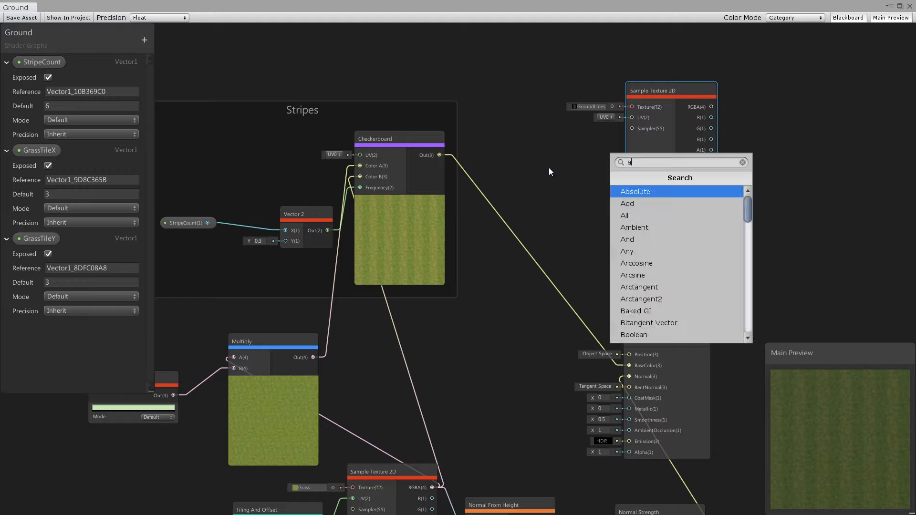
key(Return)
drag(703, 78, 703, 78)
drag(584, 225, 588, 207)
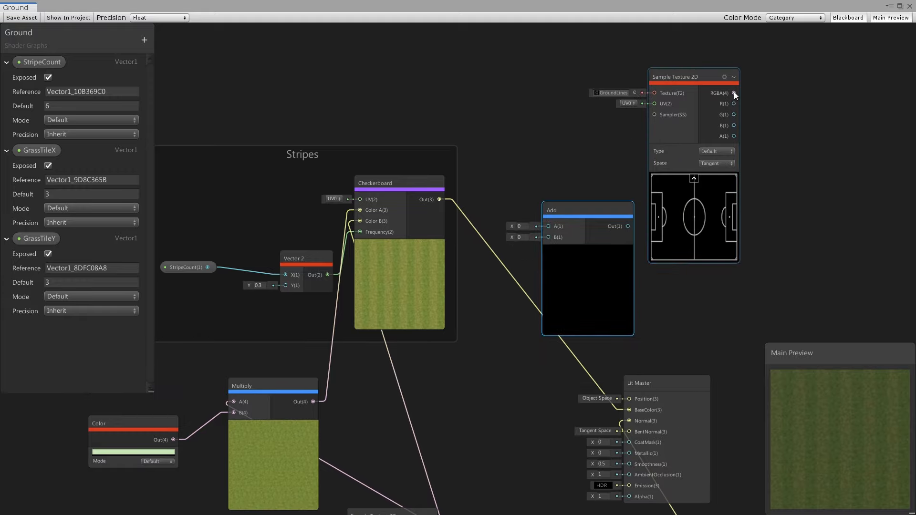
drag(734, 93, 549, 226)
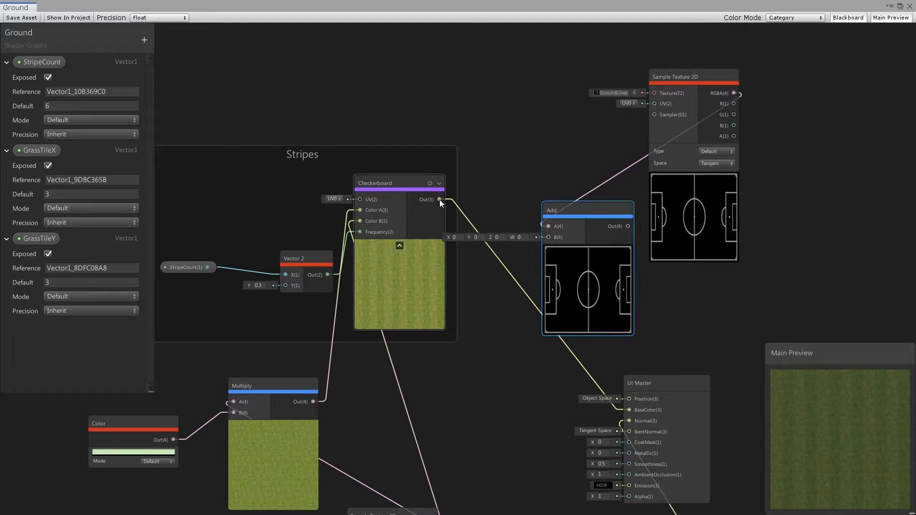
Step: Connect the Checkerboard output to the Add node's B input and the Add output to the Lit Master's BaseColor
drag(440, 200, 549, 237)
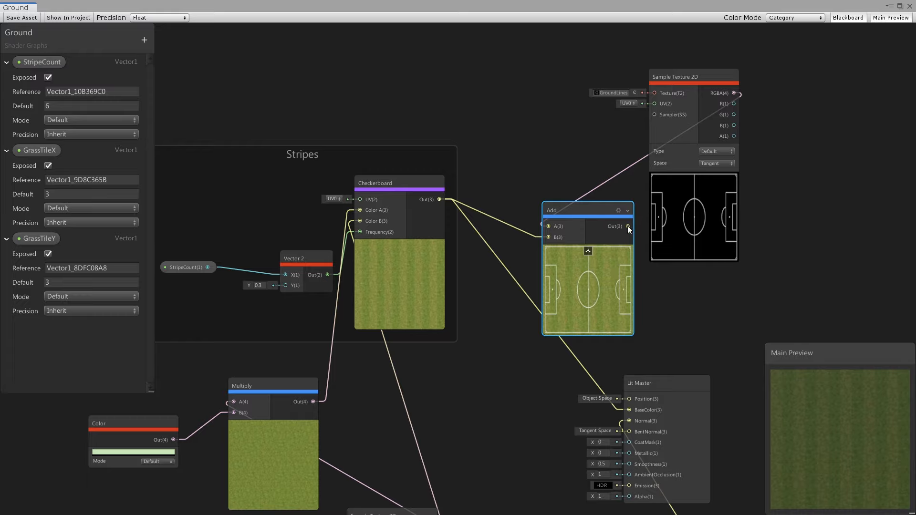
drag(628, 226, 630, 409)
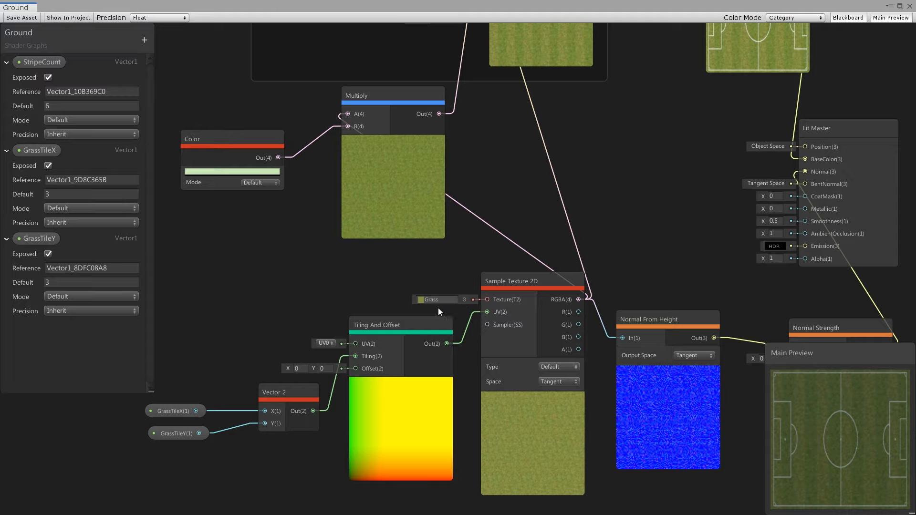
Step: Create a Texture 2D Asset node and connect its output to the Texture input of the grass Sample Texture 2D node
right_click(241, 248)
click(258, 254)
text(tex)
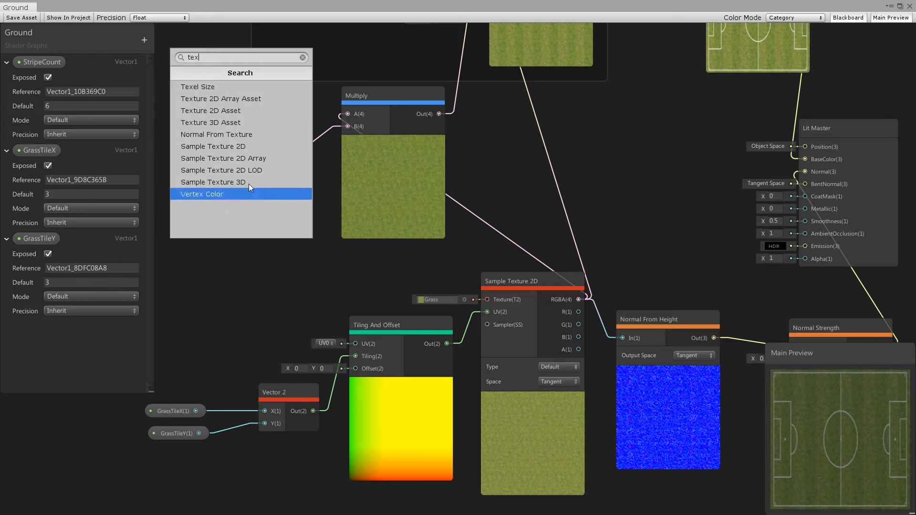
click(224, 110)
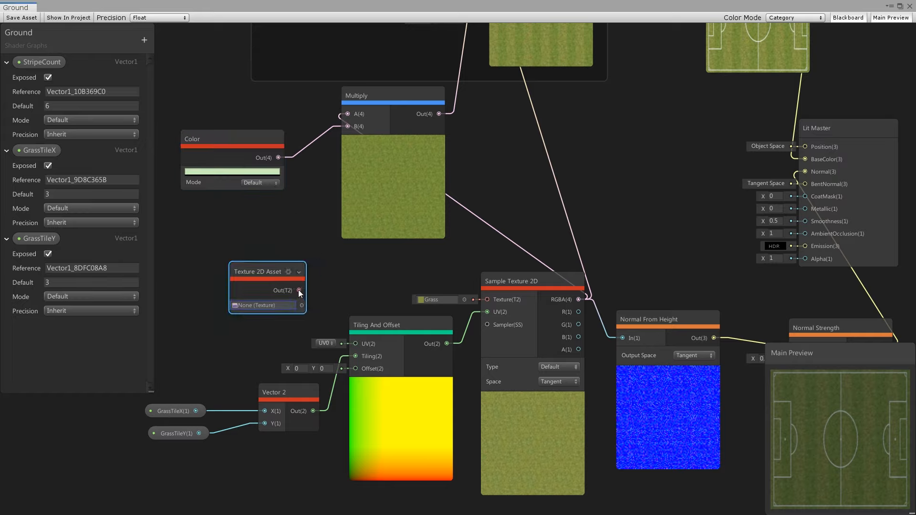
drag(299, 290, 487, 299)
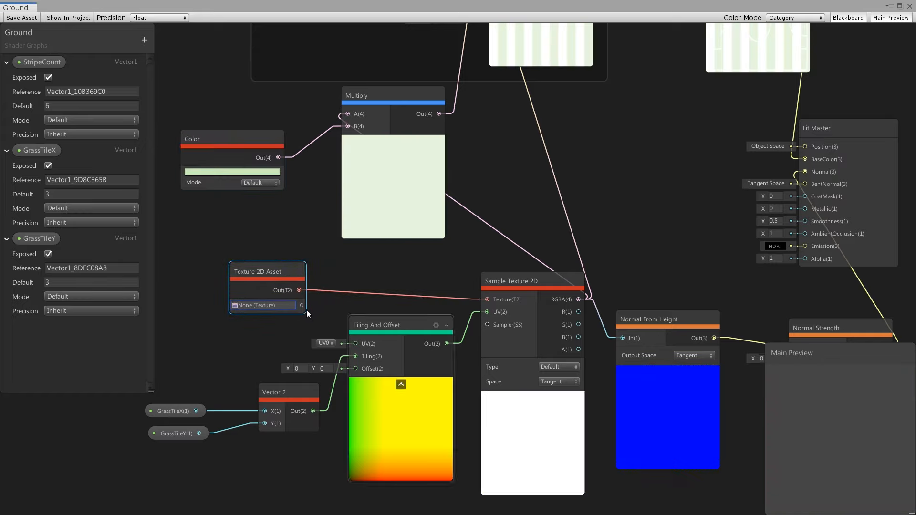
Step: Assign the Grass texture to the Texture 2D Asset node
click(302, 306)
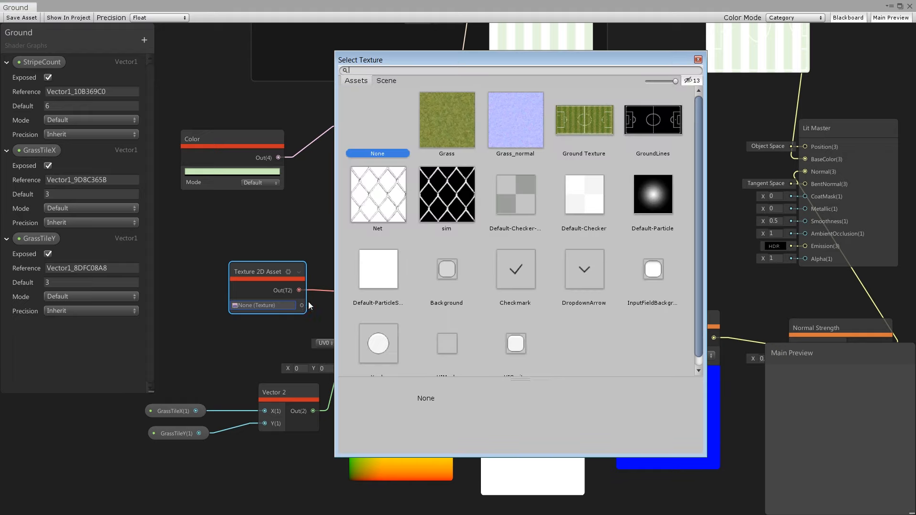
click(460, 141)
click(699, 60)
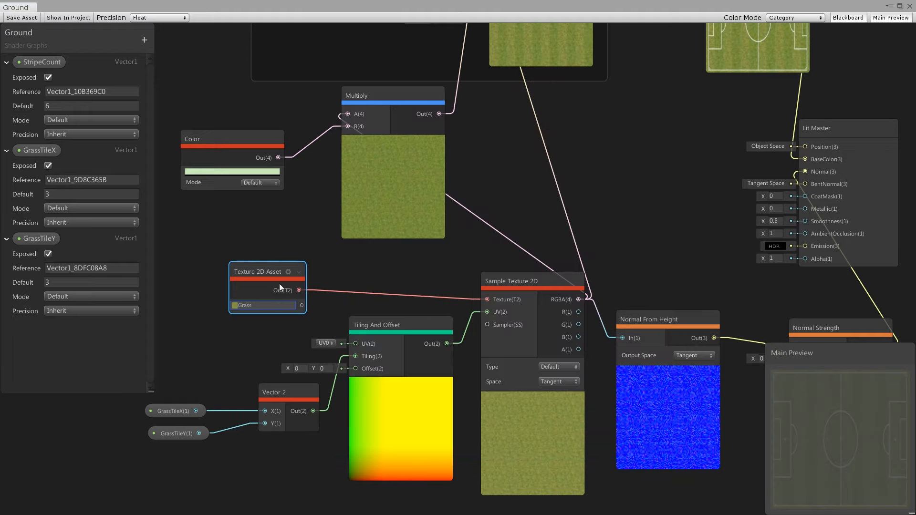
Step: Convert the Texture 2D Asset node to an exposed property and rename it Texture
right_click(251, 273)
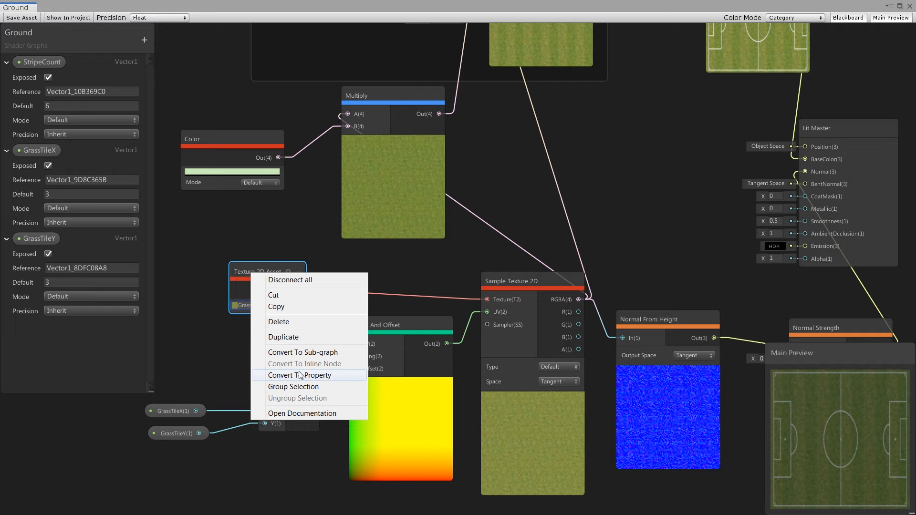
click(276, 373)
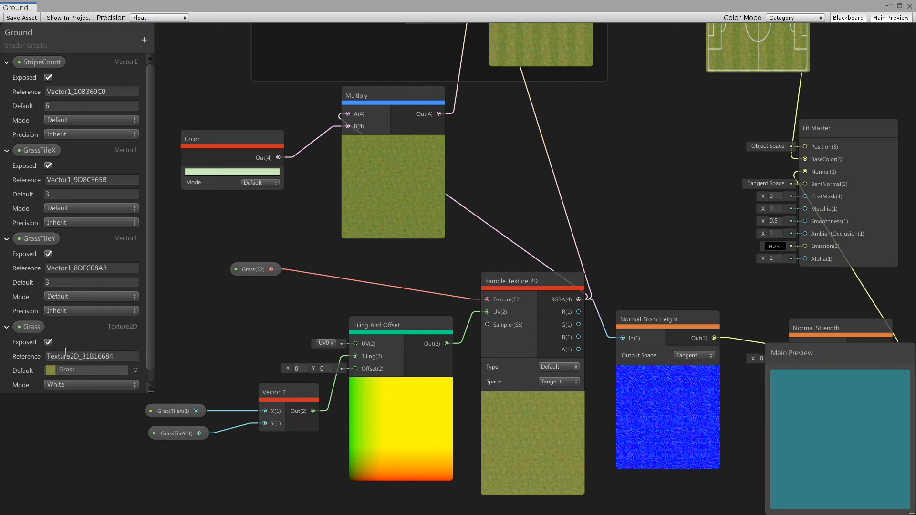
right_click(32, 327)
click(56, 334)
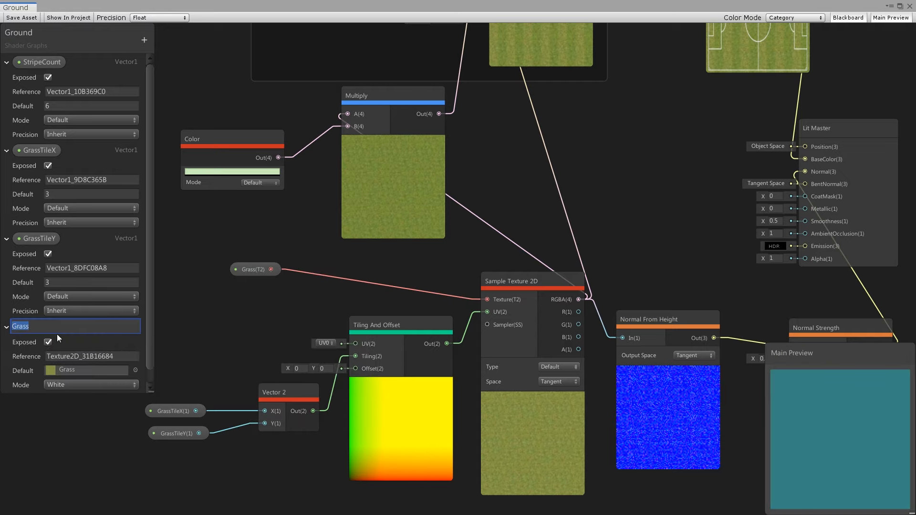
text(Texture)
key(Return)
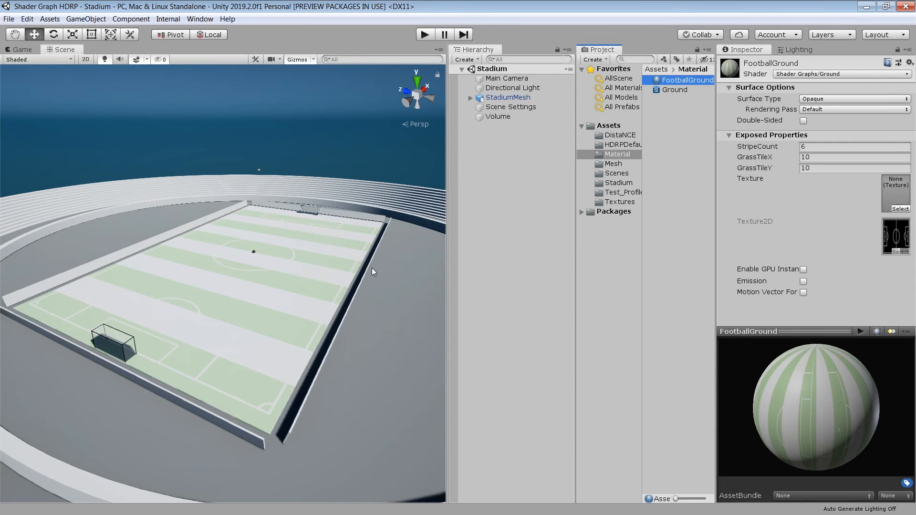
Step: Assign the Grass texture to the Texture property of the FootballGround material
click(900, 209)
click(459, 130)
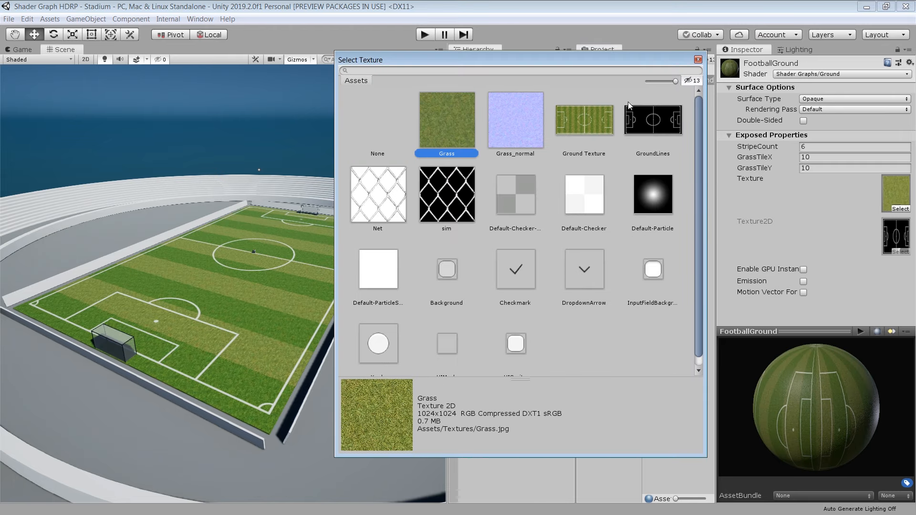
click(698, 60)
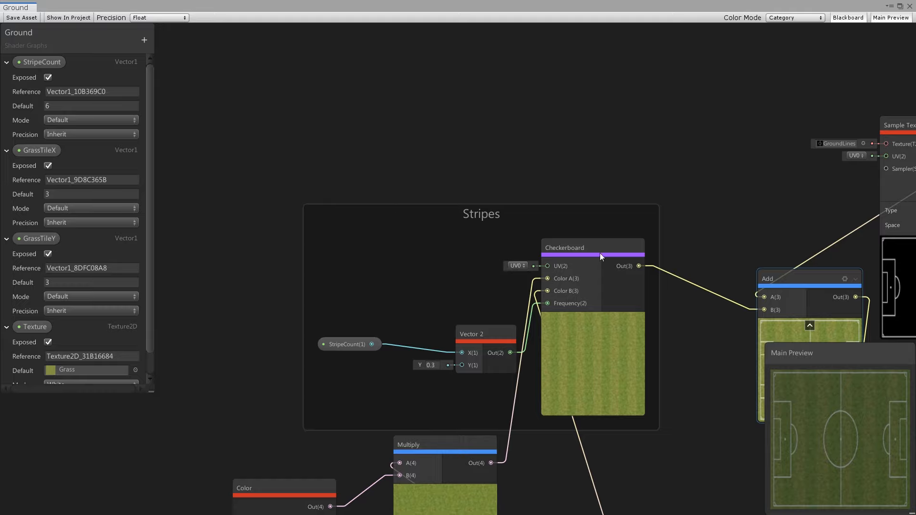
Step: Try a Polar Coordinates node above the Stripes group as the UV input of the Checkerboard
click(440, 142)
middle_drag(378, 97, 403, 147)
key(space)
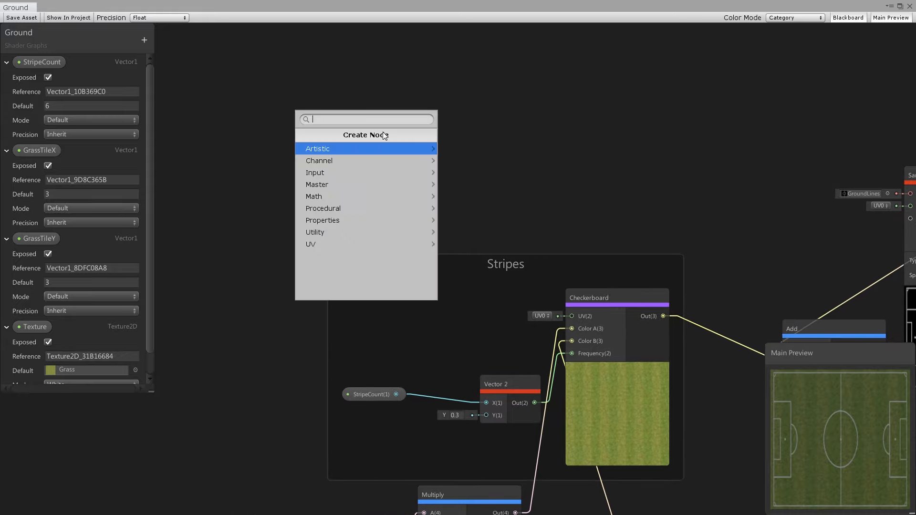
click(363, 245)
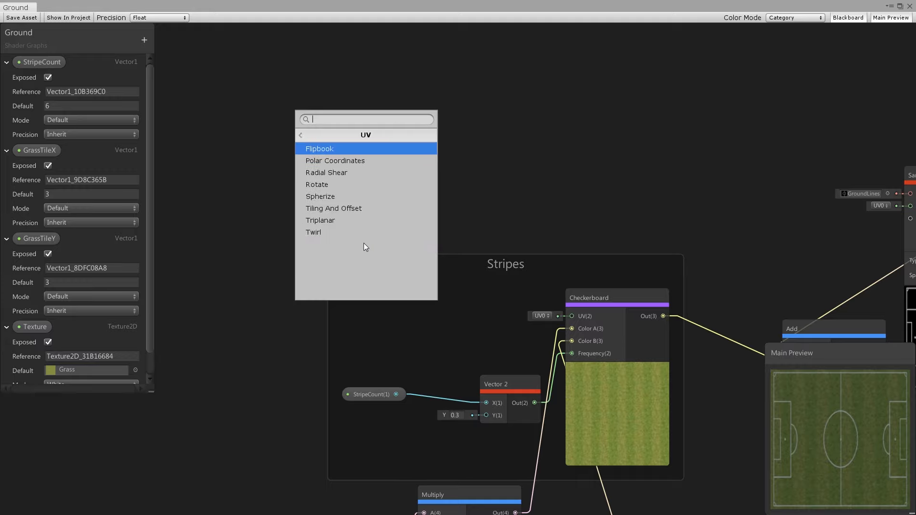
click(339, 162)
drag(432, 160, 574, 315)
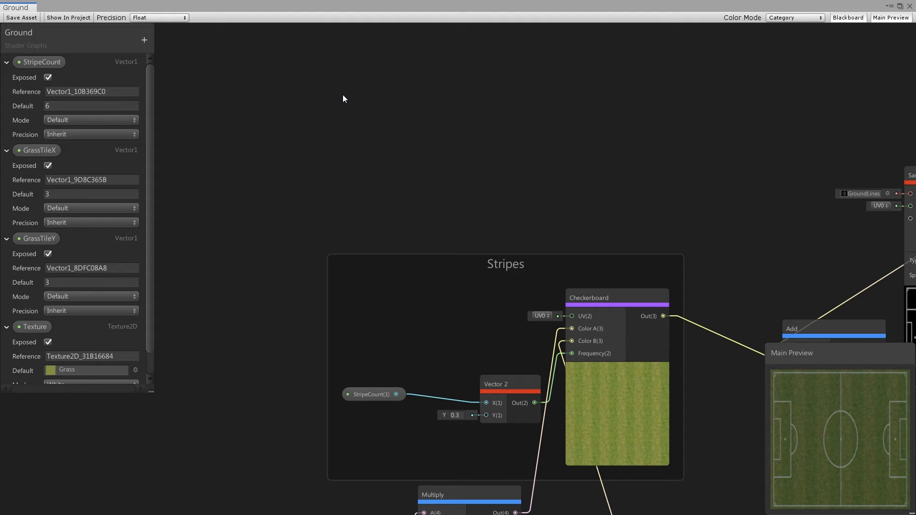
Step: Create a Twirl node above the Stripes group and connect its output to the Checkerboard's UV input
right_click(341, 95)
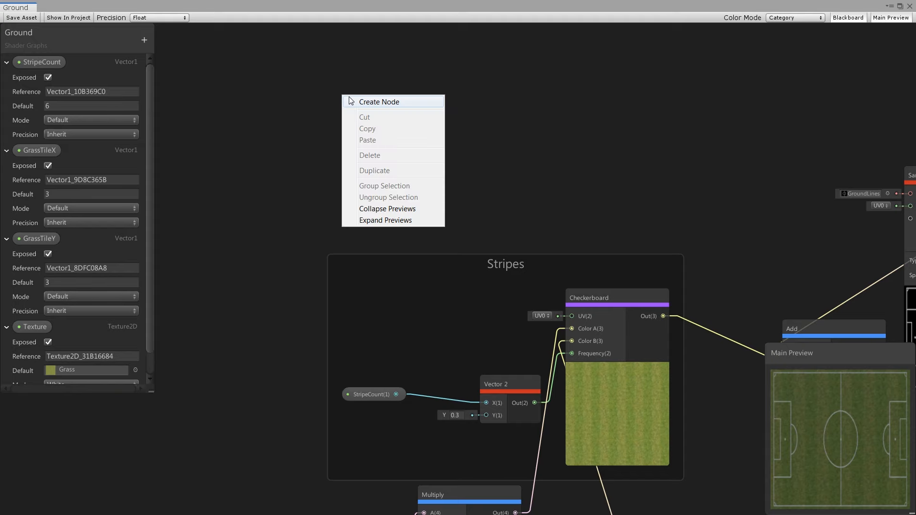
click(356, 99)
click(343, 219)
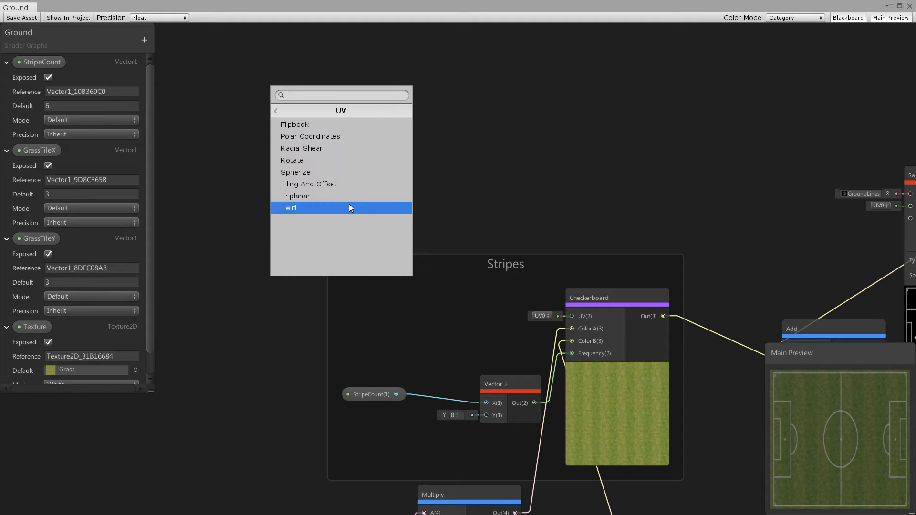
click(318, 206)
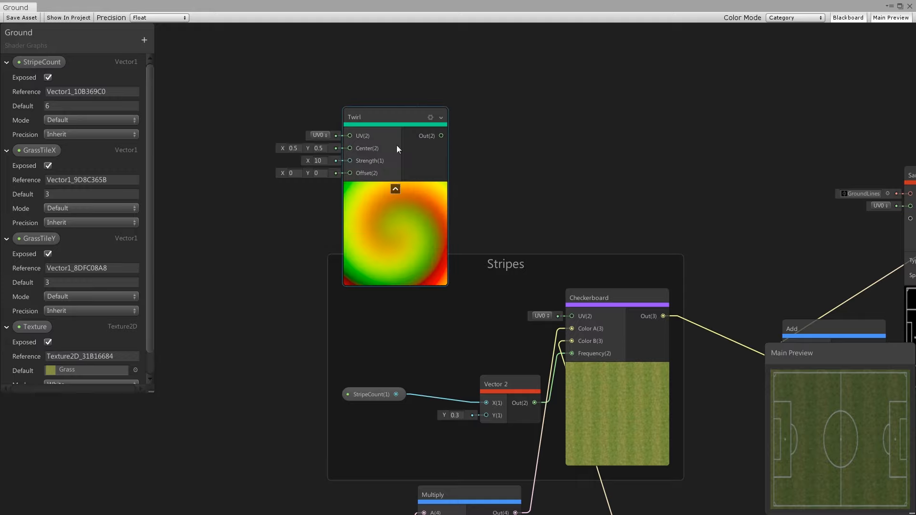
drag(426, 120, 571, 316)
click(280, 132)
drag(285, 133, 315, 159)
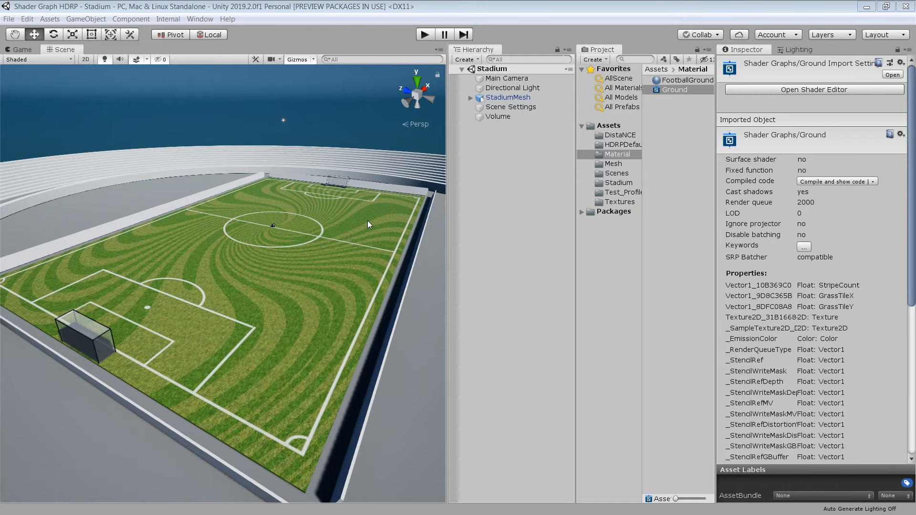
Step: Examine the twirled stripe pattern on the stadium pitch from closer and higher angles in the Scene view
alt+drag(367, 221, 353, 227)
scroll(353, 228, up, 10)
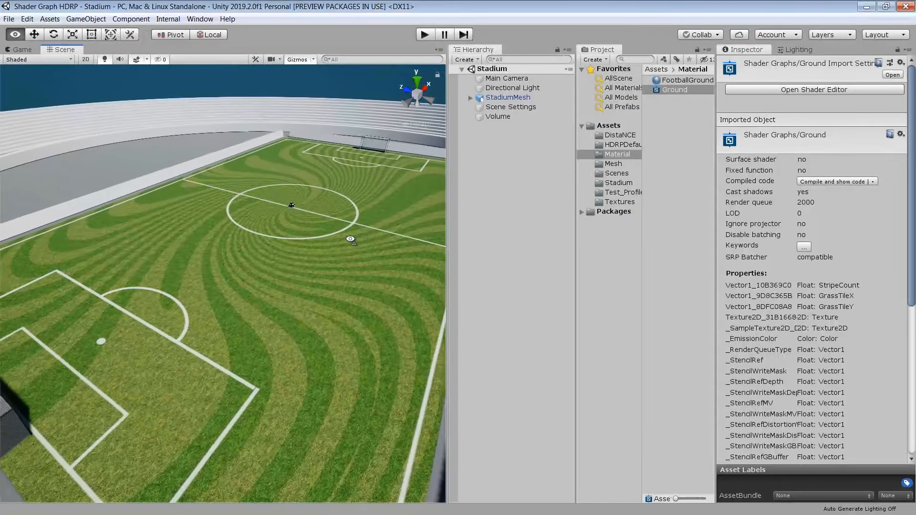
middle_drag(331, 238, 326, 287)
alt+drag(303, 256, 369, 322)
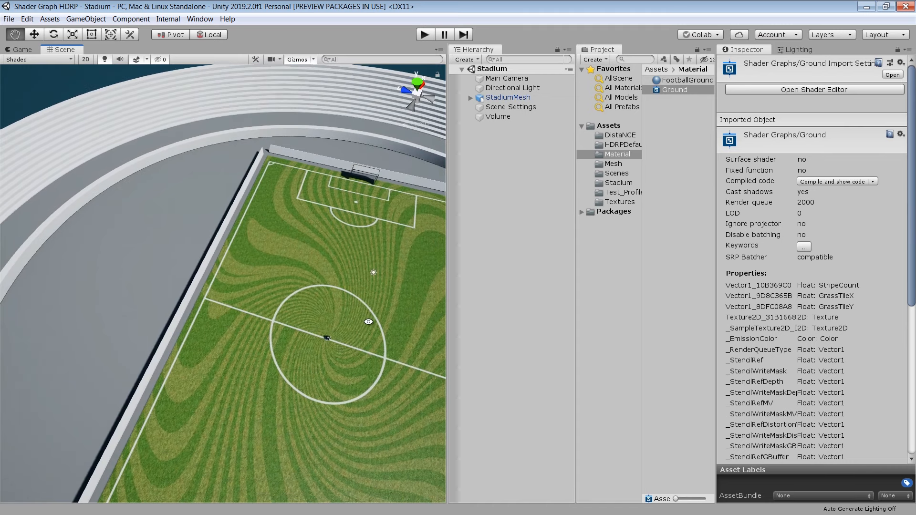
middle_drag(369, 321, 310, 229)
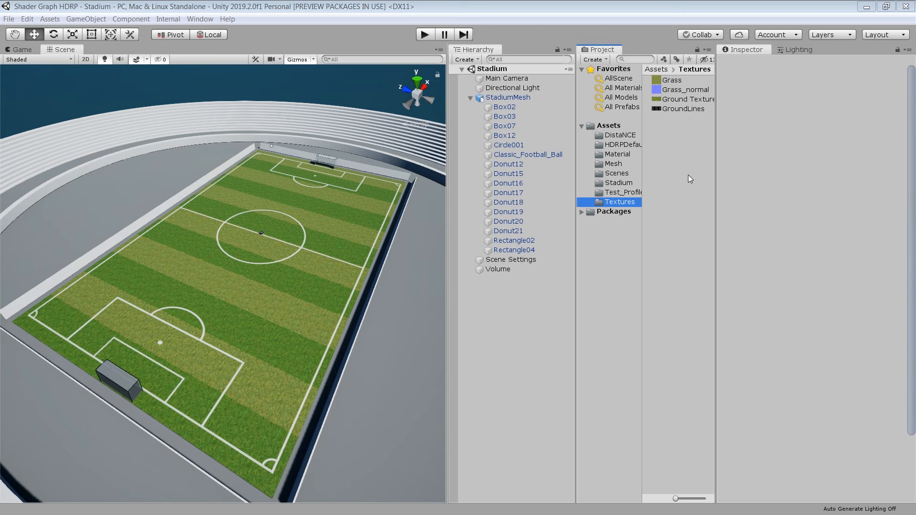
Step: Assign the Grass material to the Box02 pitch mesh and set Ground Texture as the material's Base Map
click(686, 99)
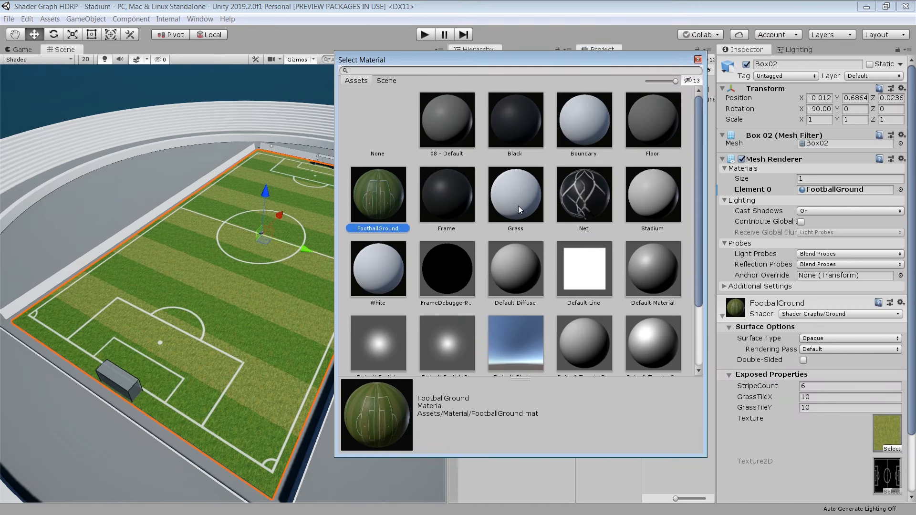
double_click(518, 206)
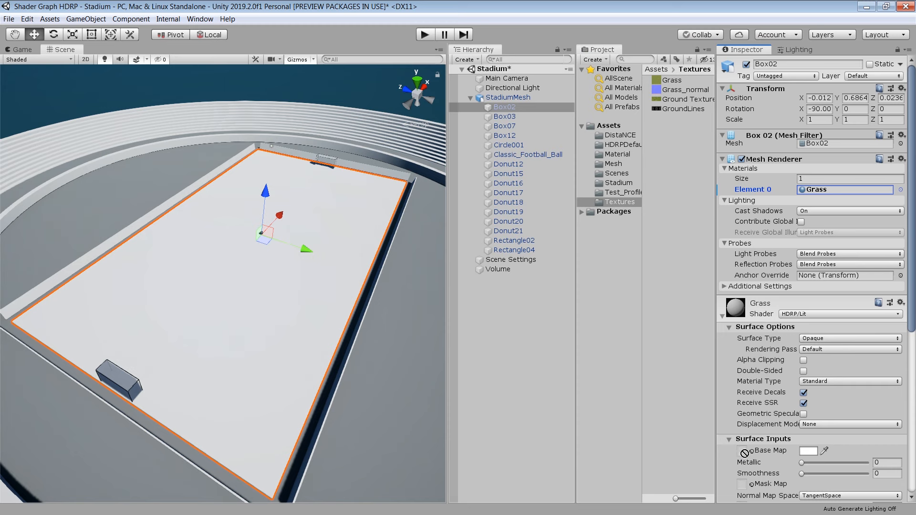
drag(744, 454, 744, 451)
click(527, 341)
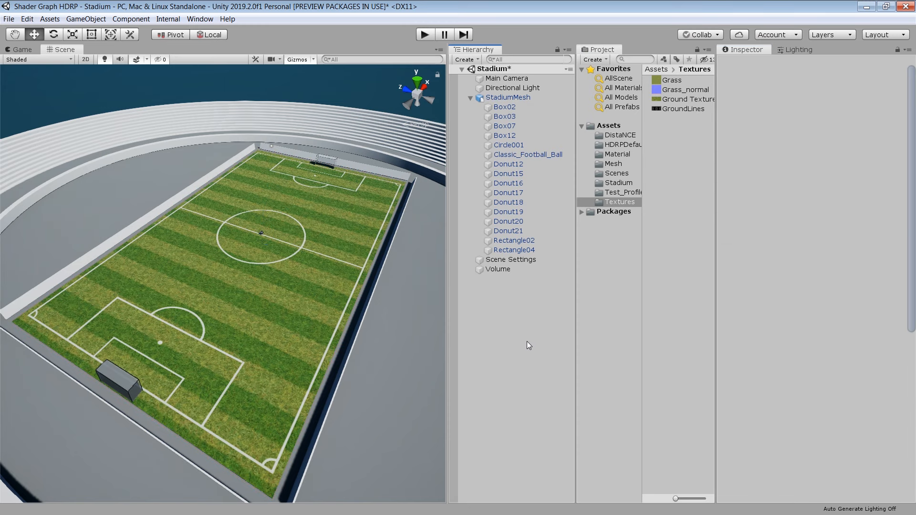